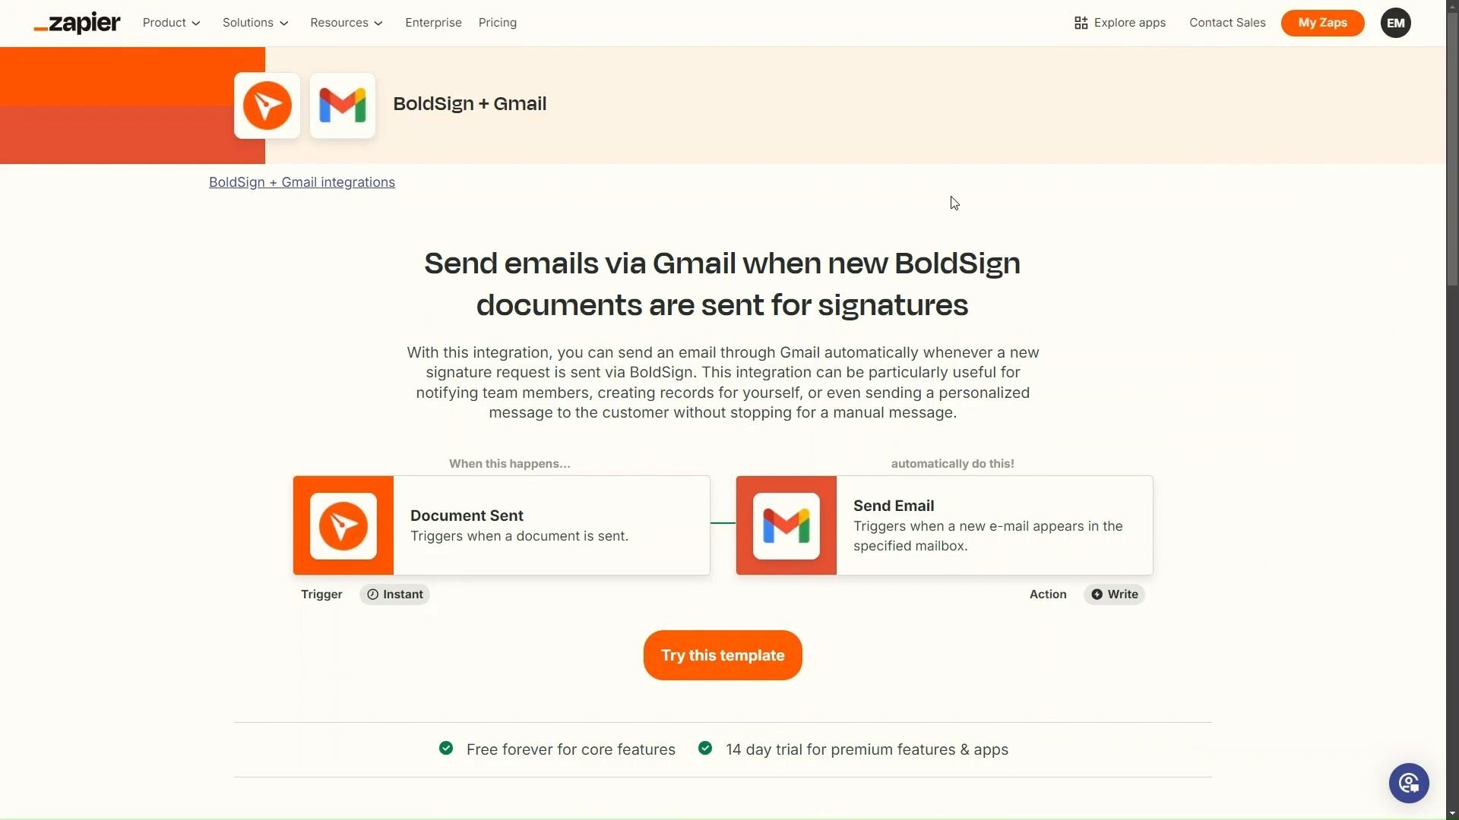
- Start a Zap from the BoldSign and Gmail template and rename it "New Employee Details"
click(718, 655)
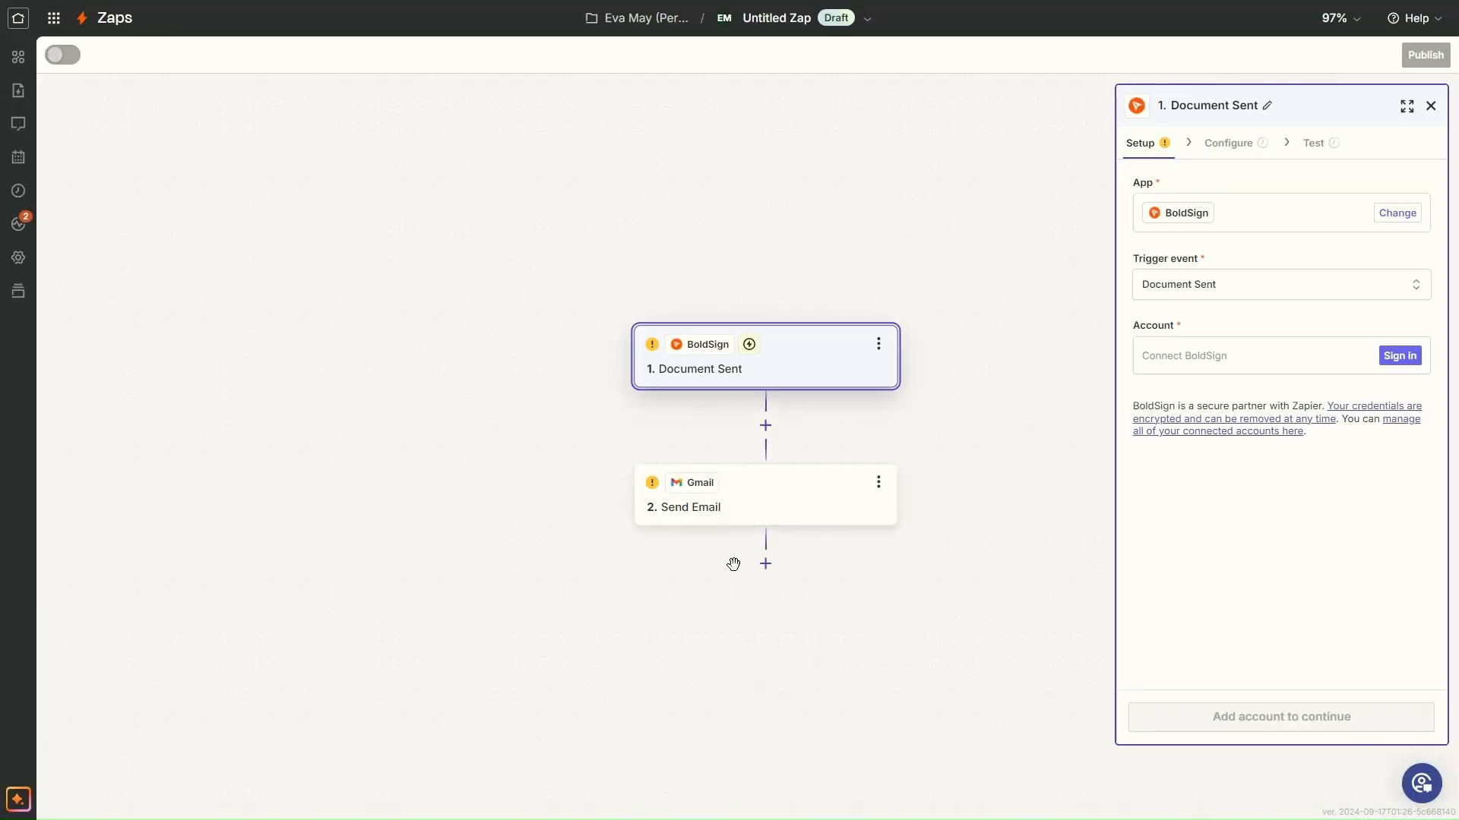
click(762, 25)
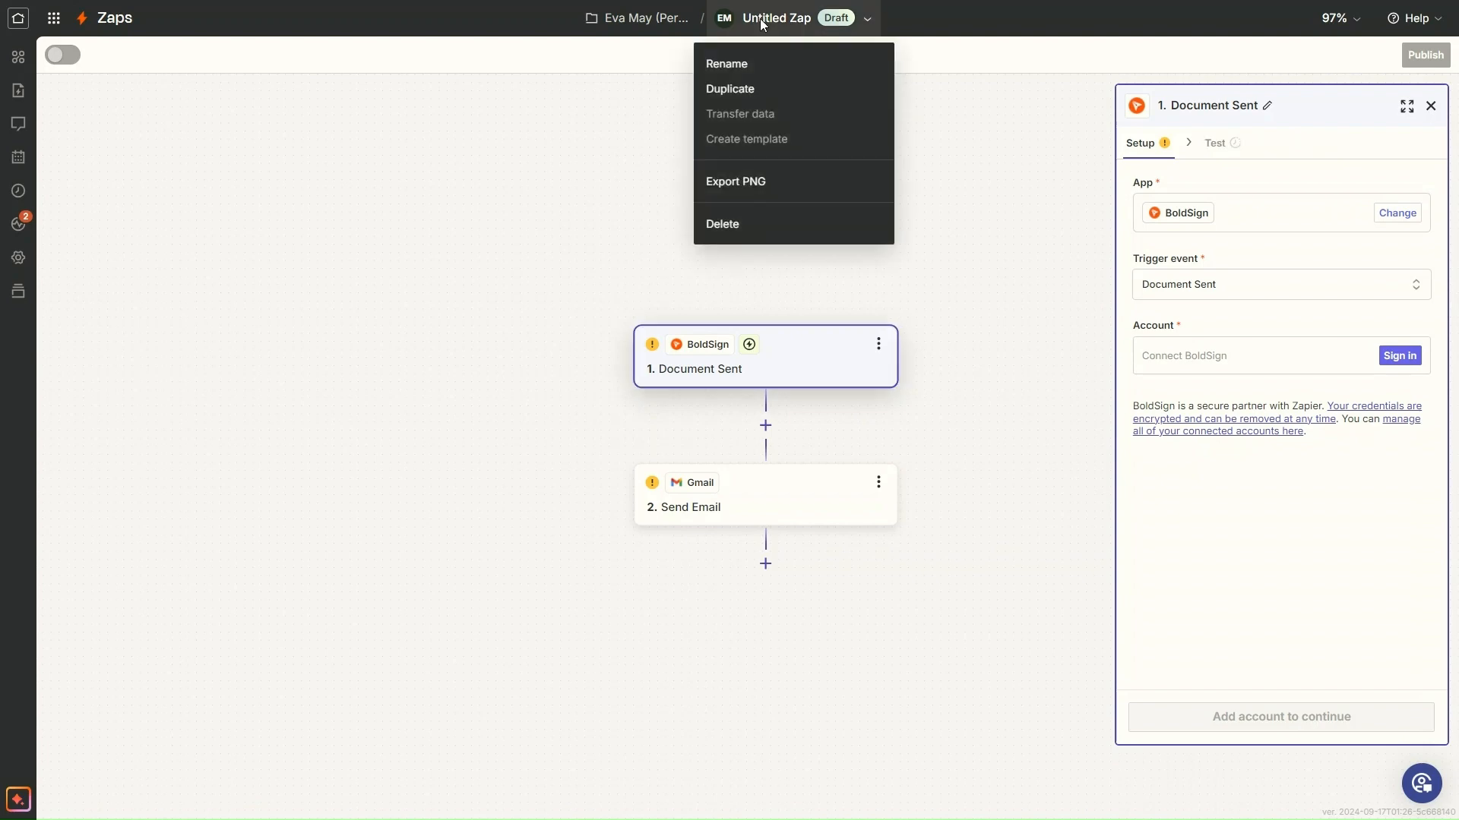
click(751, 69)
text(New Employee Details)
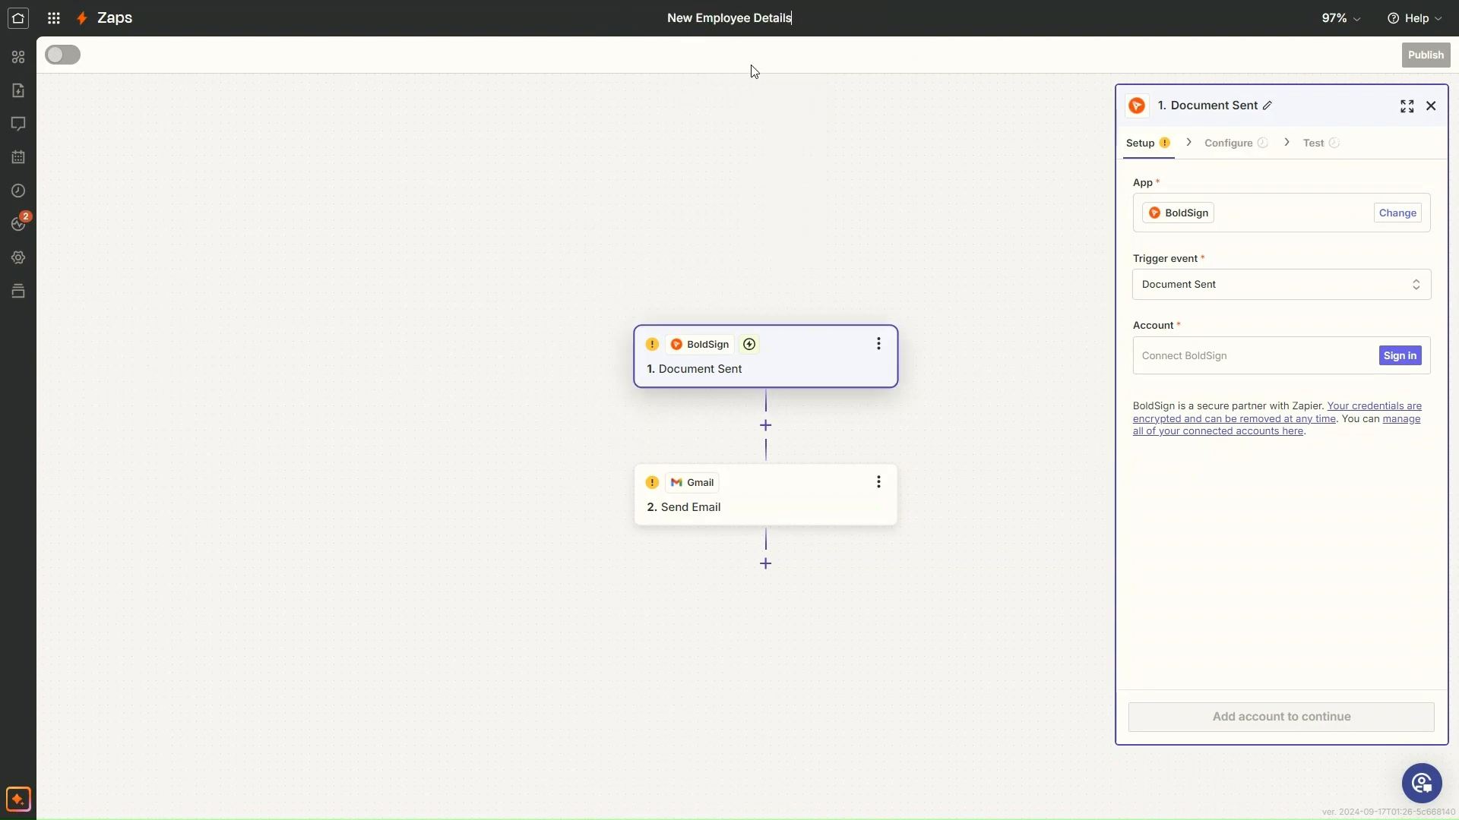
click(749, 104)
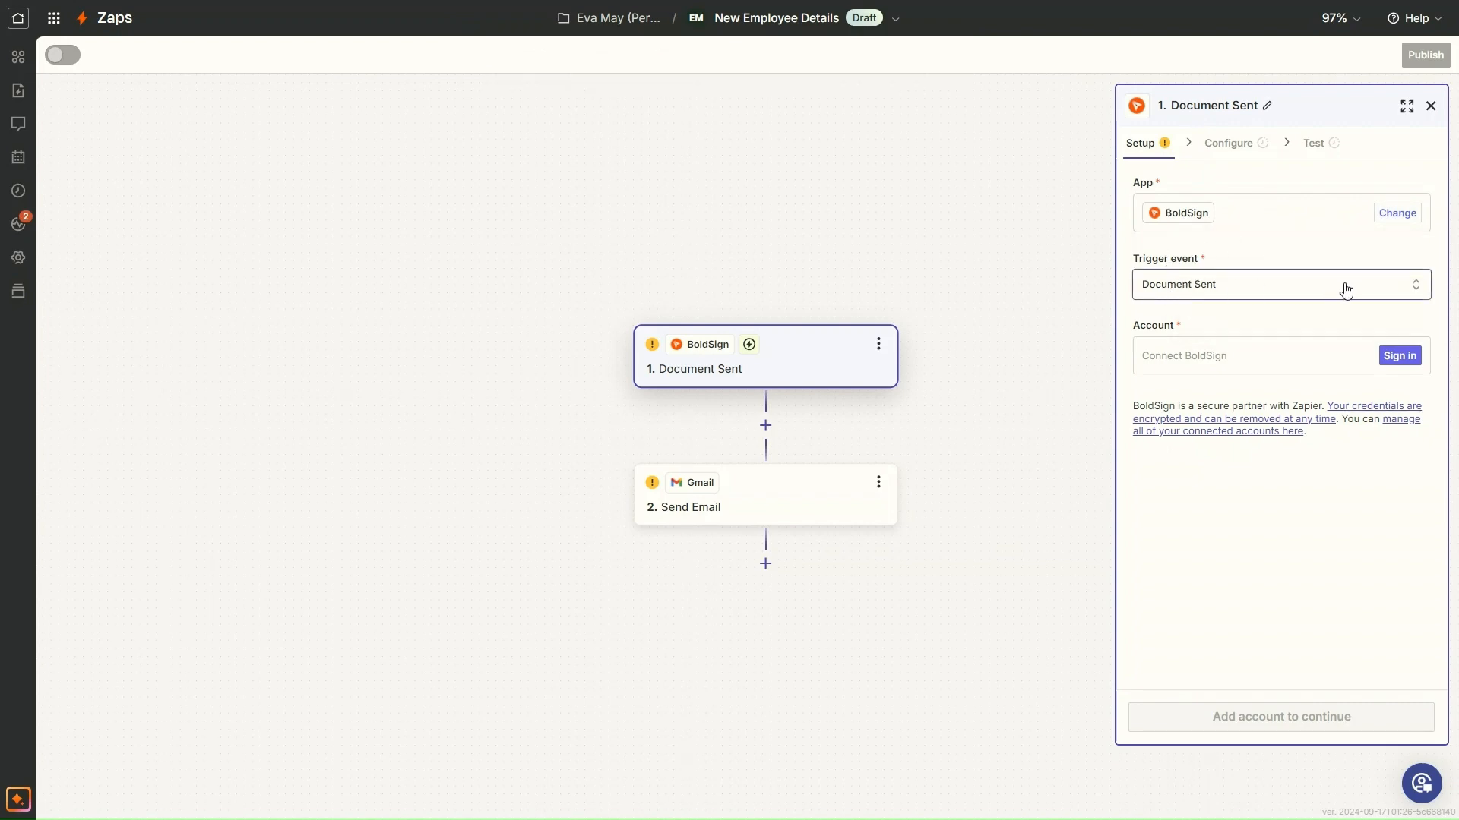
- Keep Document Sent as the trigger event, connect the BoldSign account and continue to the trigger configuration
click(1416, 292)
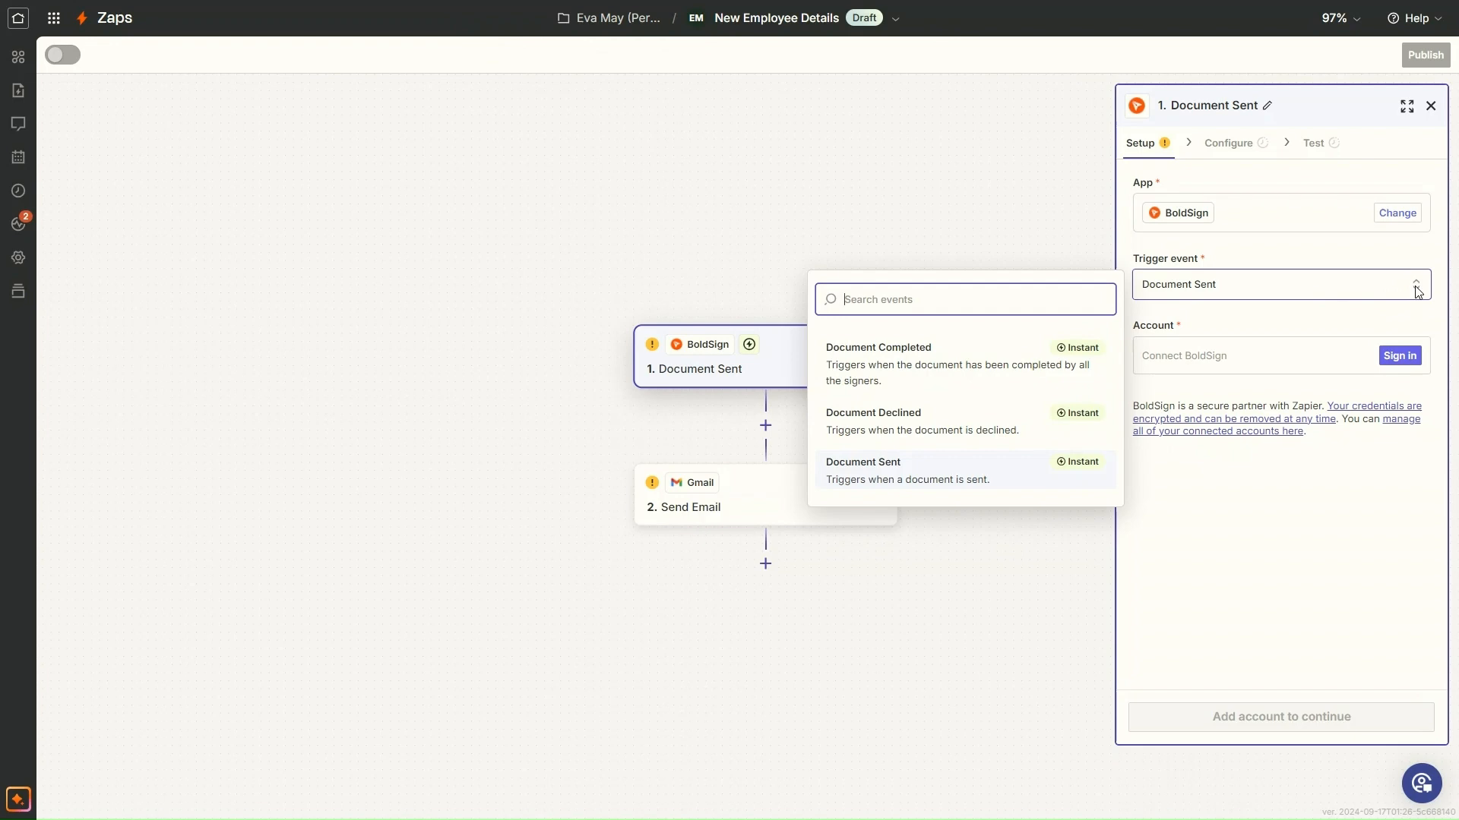
click(1417, 292)
click(1399, 356)
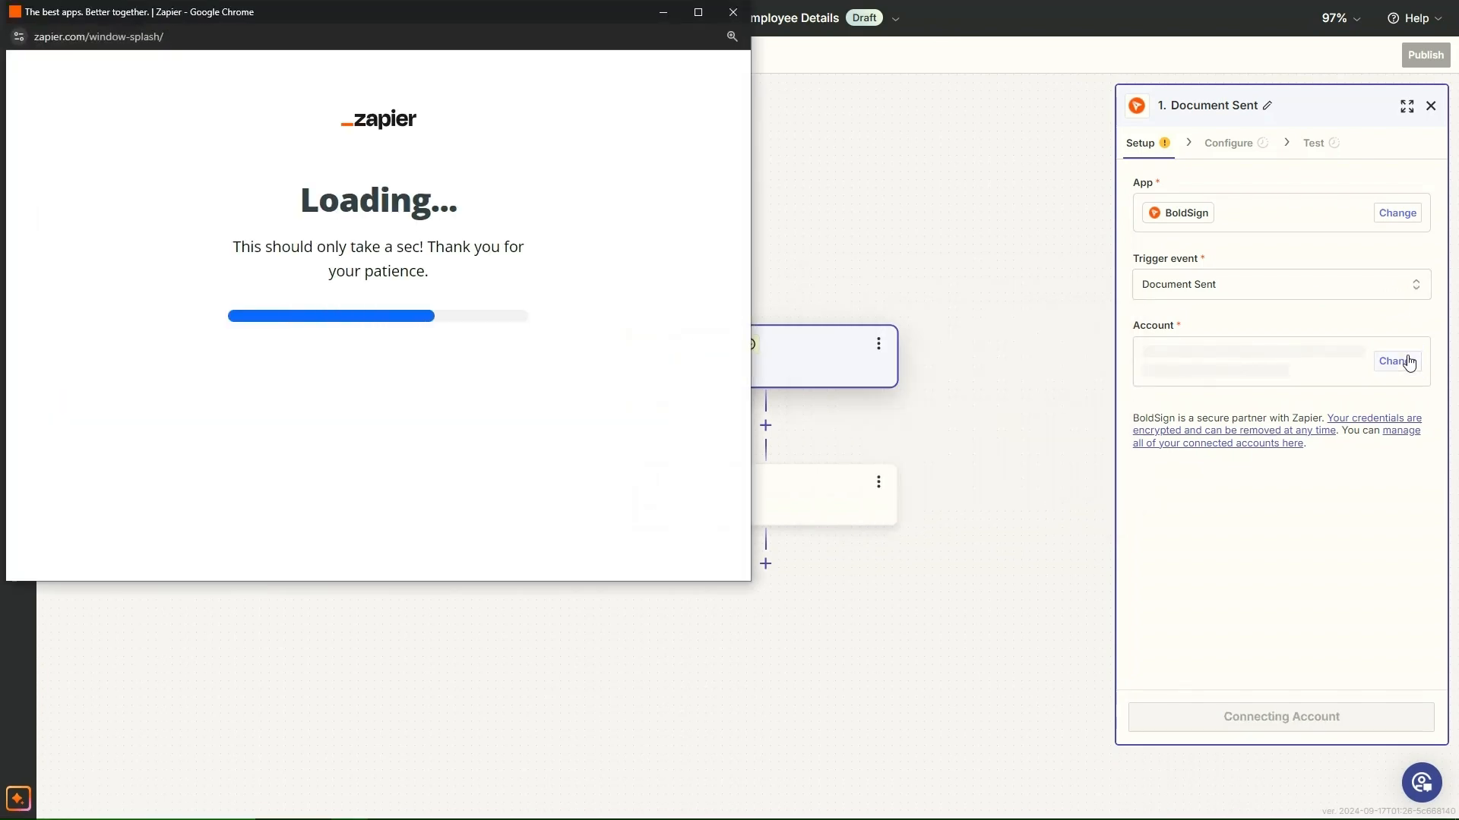
click(447, 346)
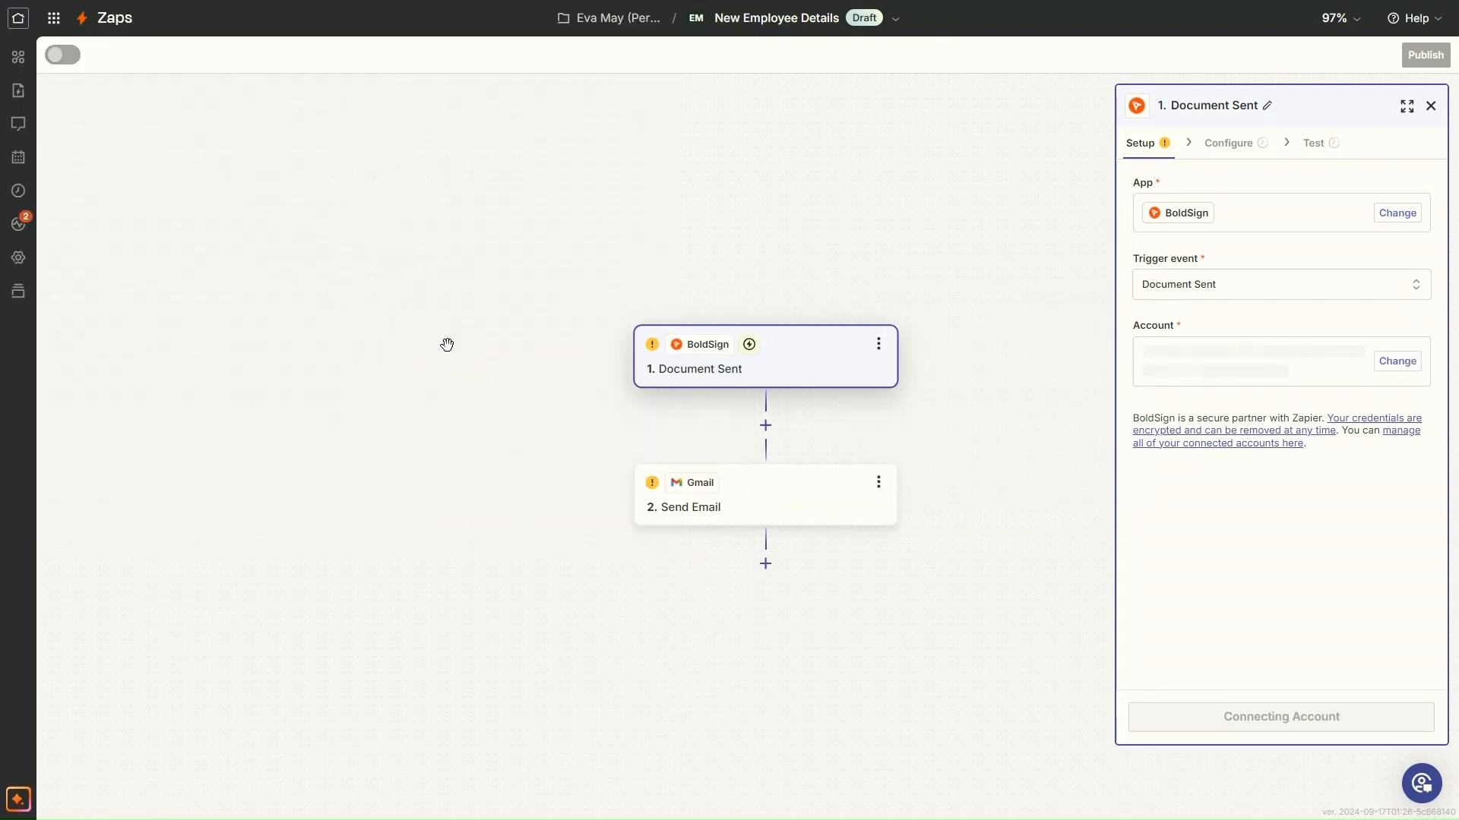
click(1291, 718)
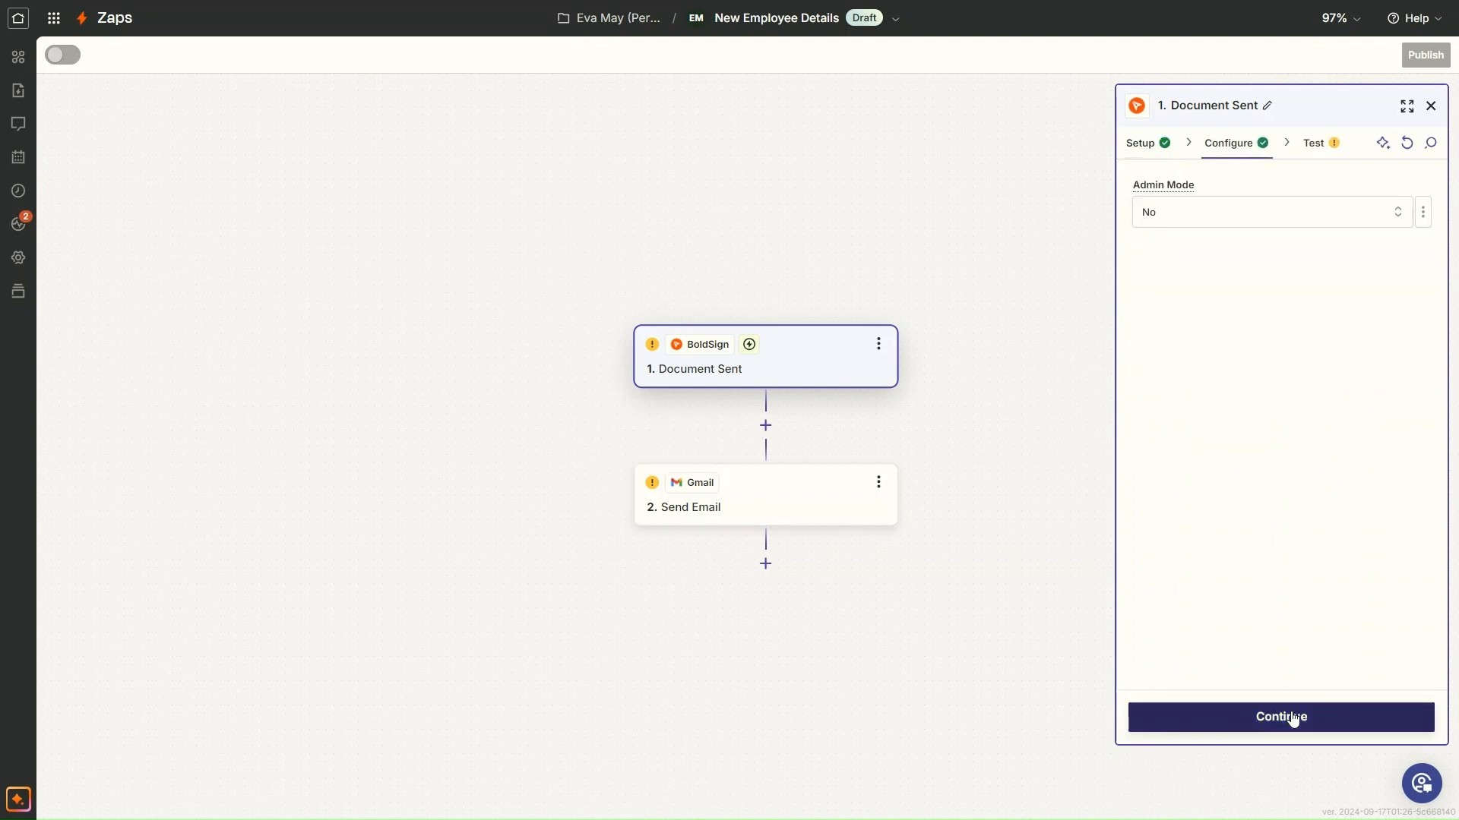
- Set the trigger's Admin Mode to Yes and proceed to its test stage
click(1170, 216)
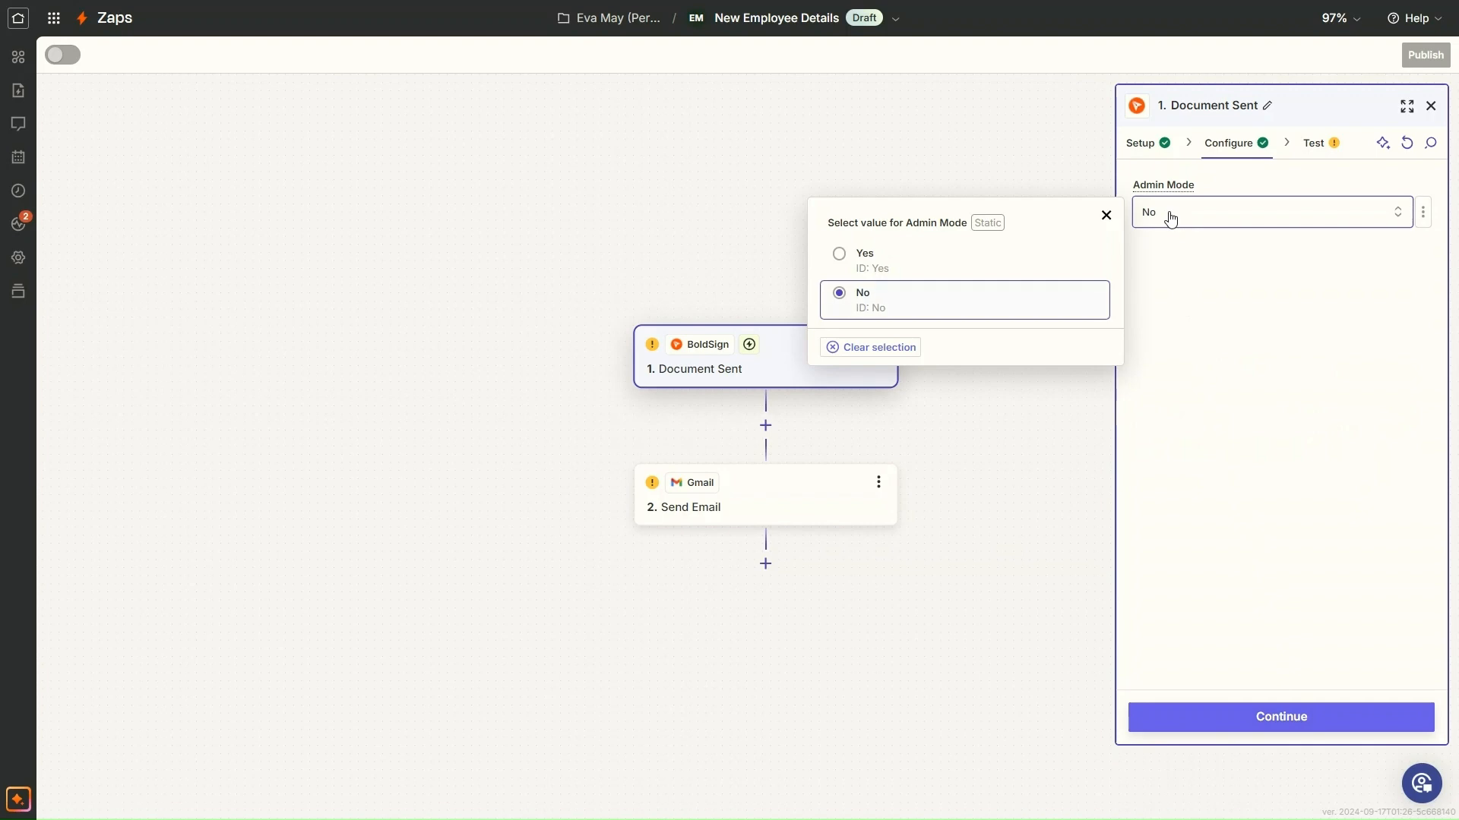
click(904, 250)
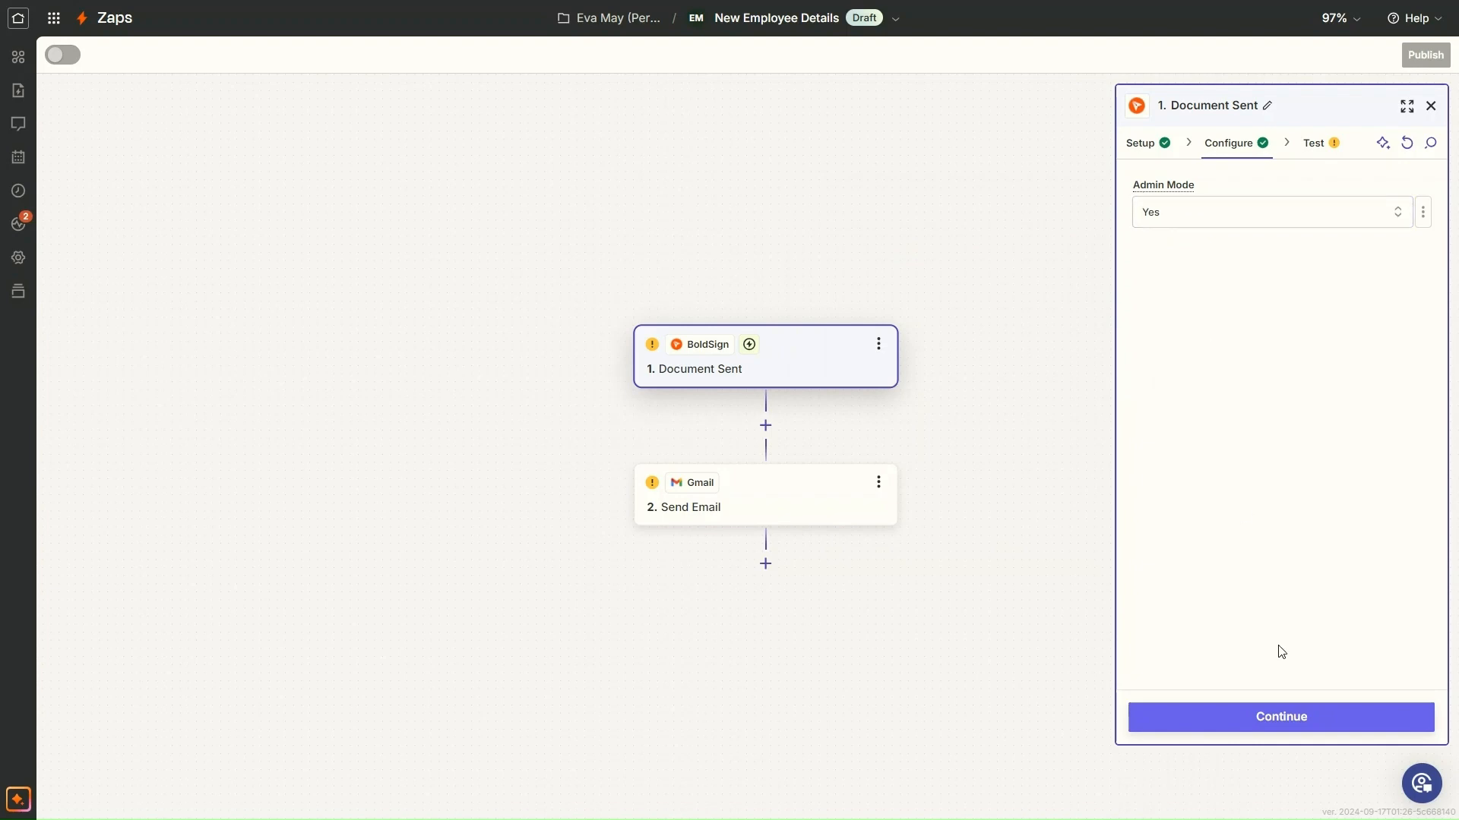
click(1291, 719)
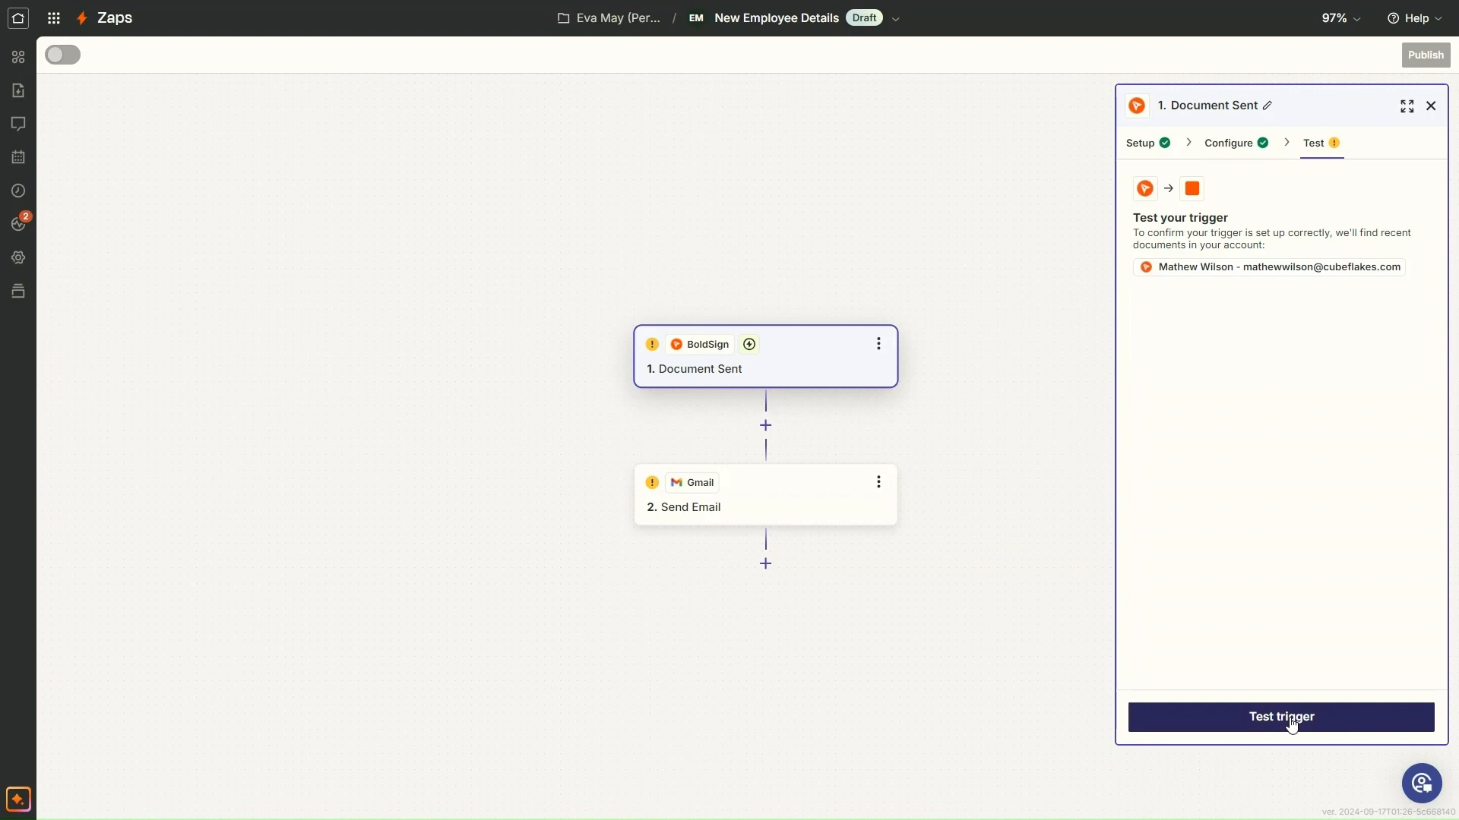
- Test the BoldSign trigger, select the record Document A and continue with it
click(1291, 721)
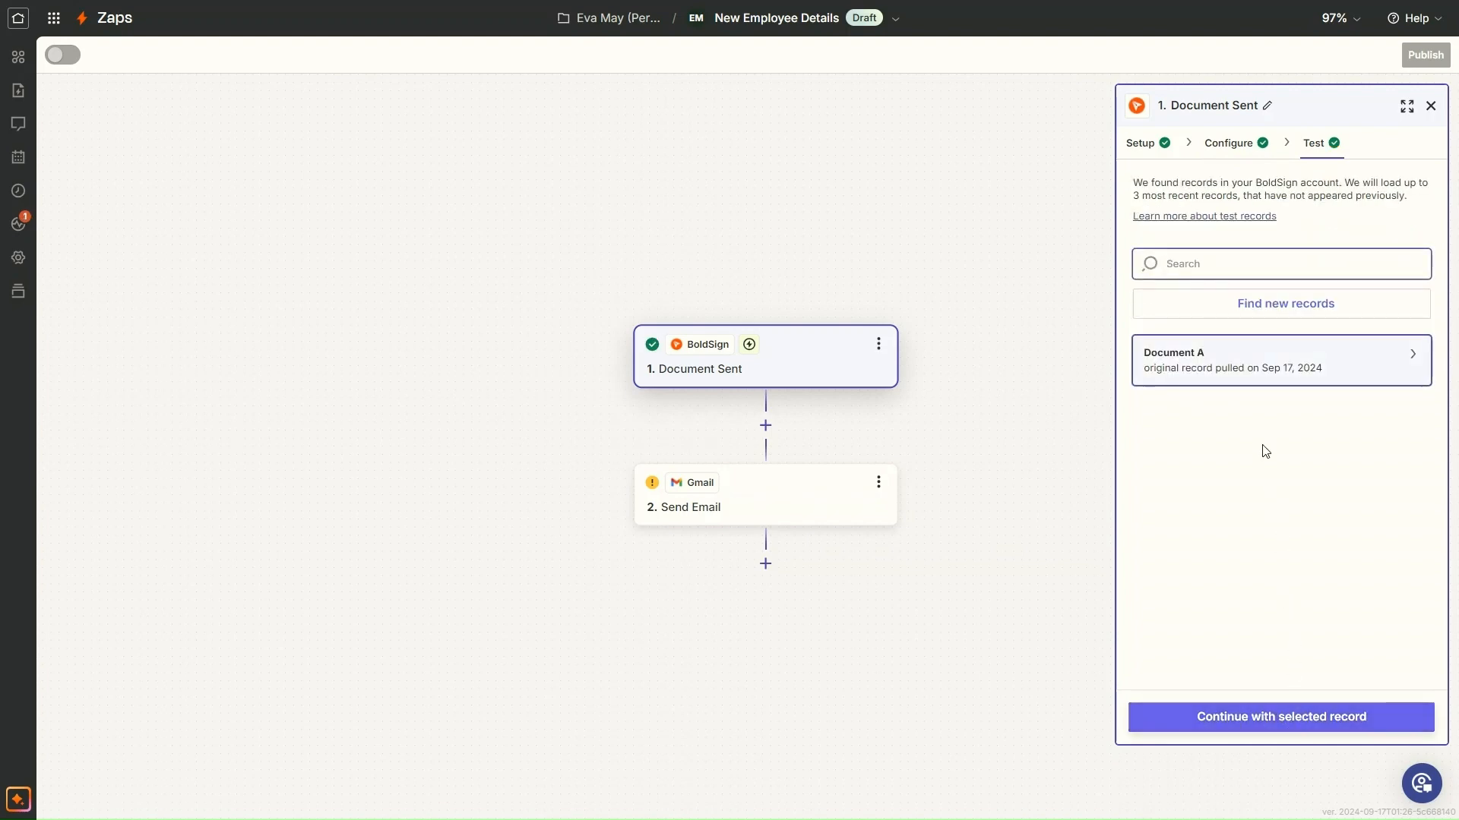
click(1259, 378)
click(1259, 378)
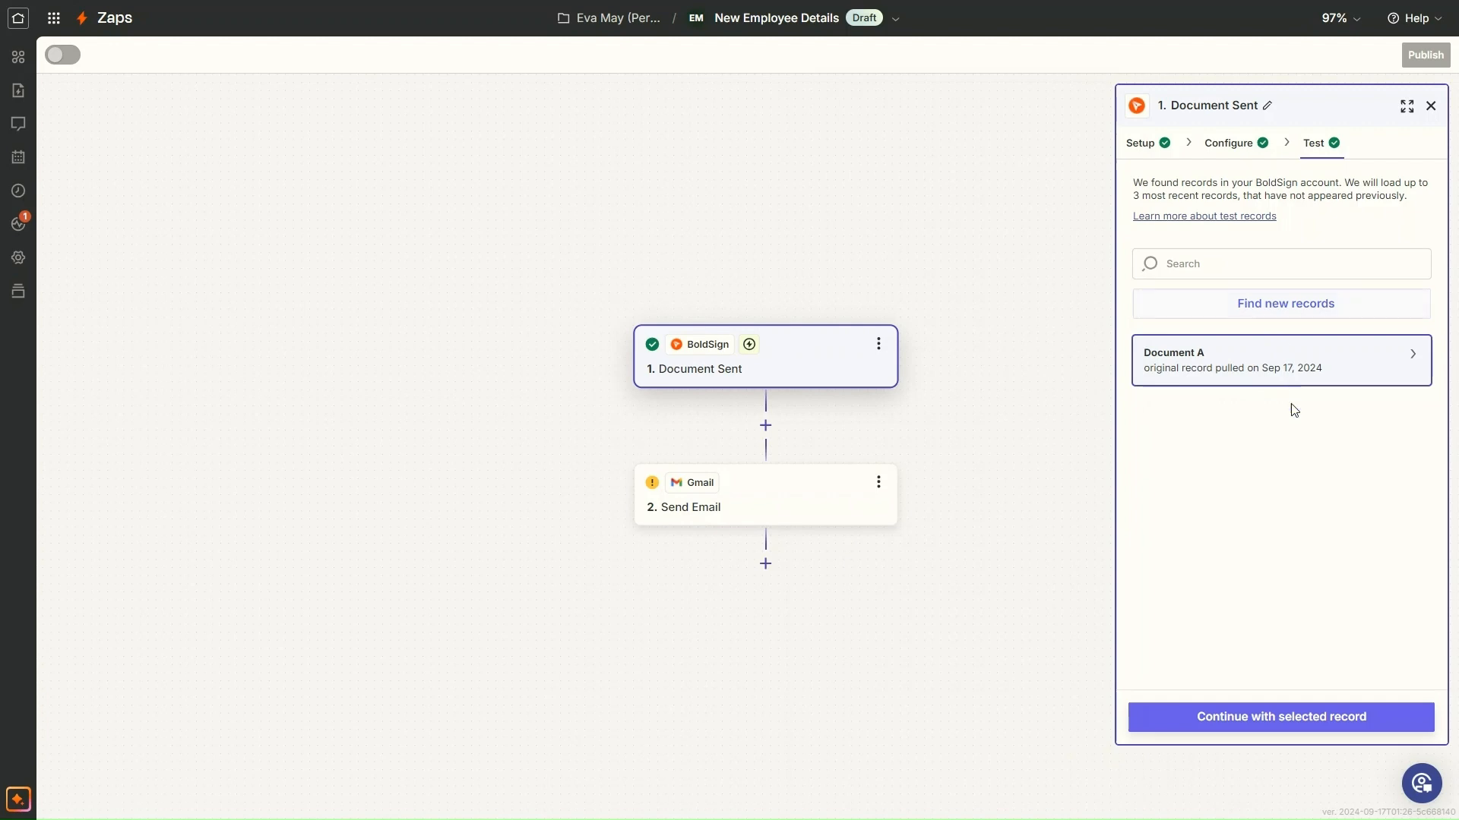
click(1301, 717)
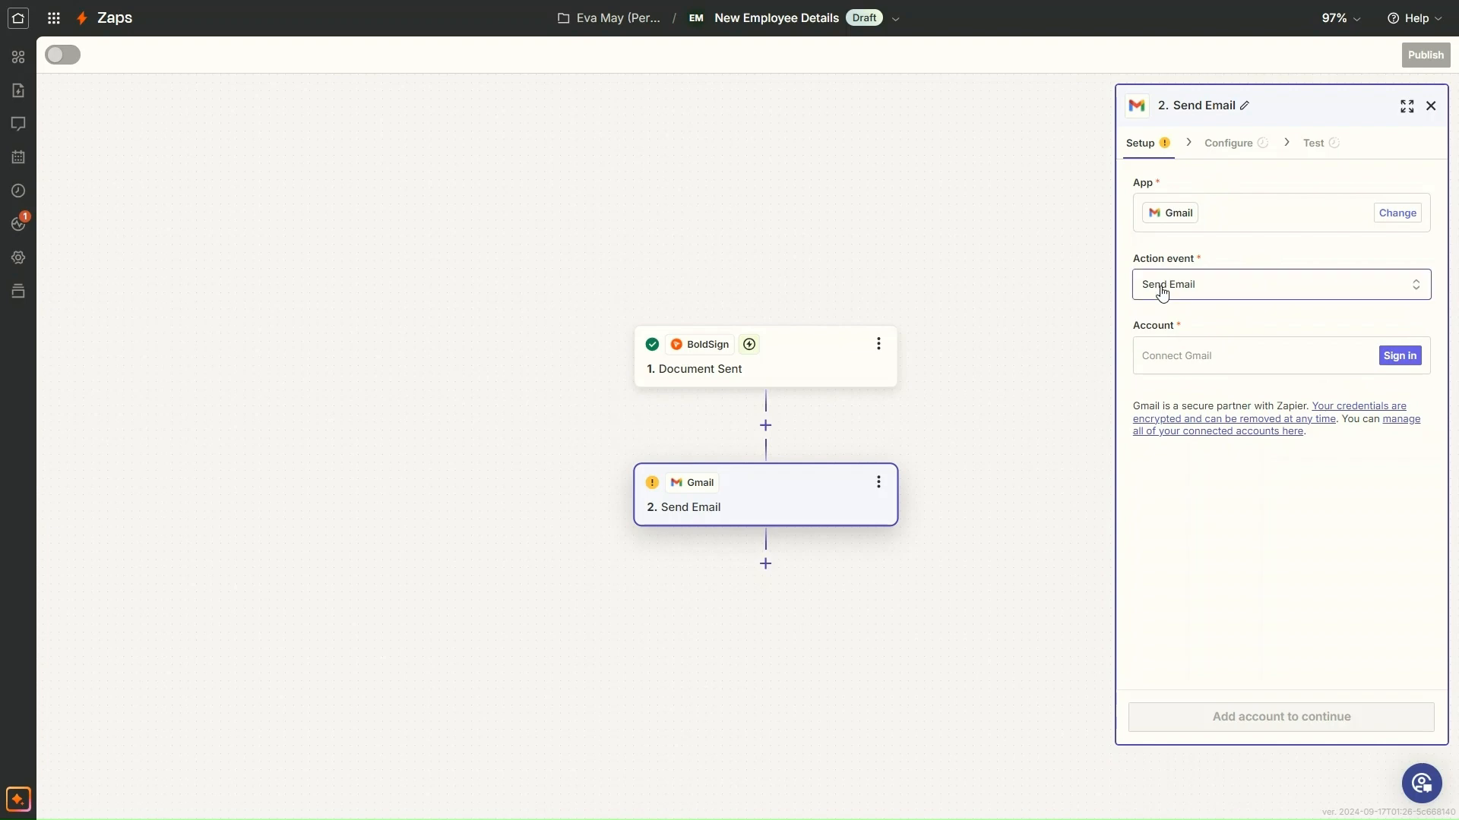
- Keep Send Email as the action event, connect a Gmail account through Google sign-in and continue to the action configuration
click(1416, 286)
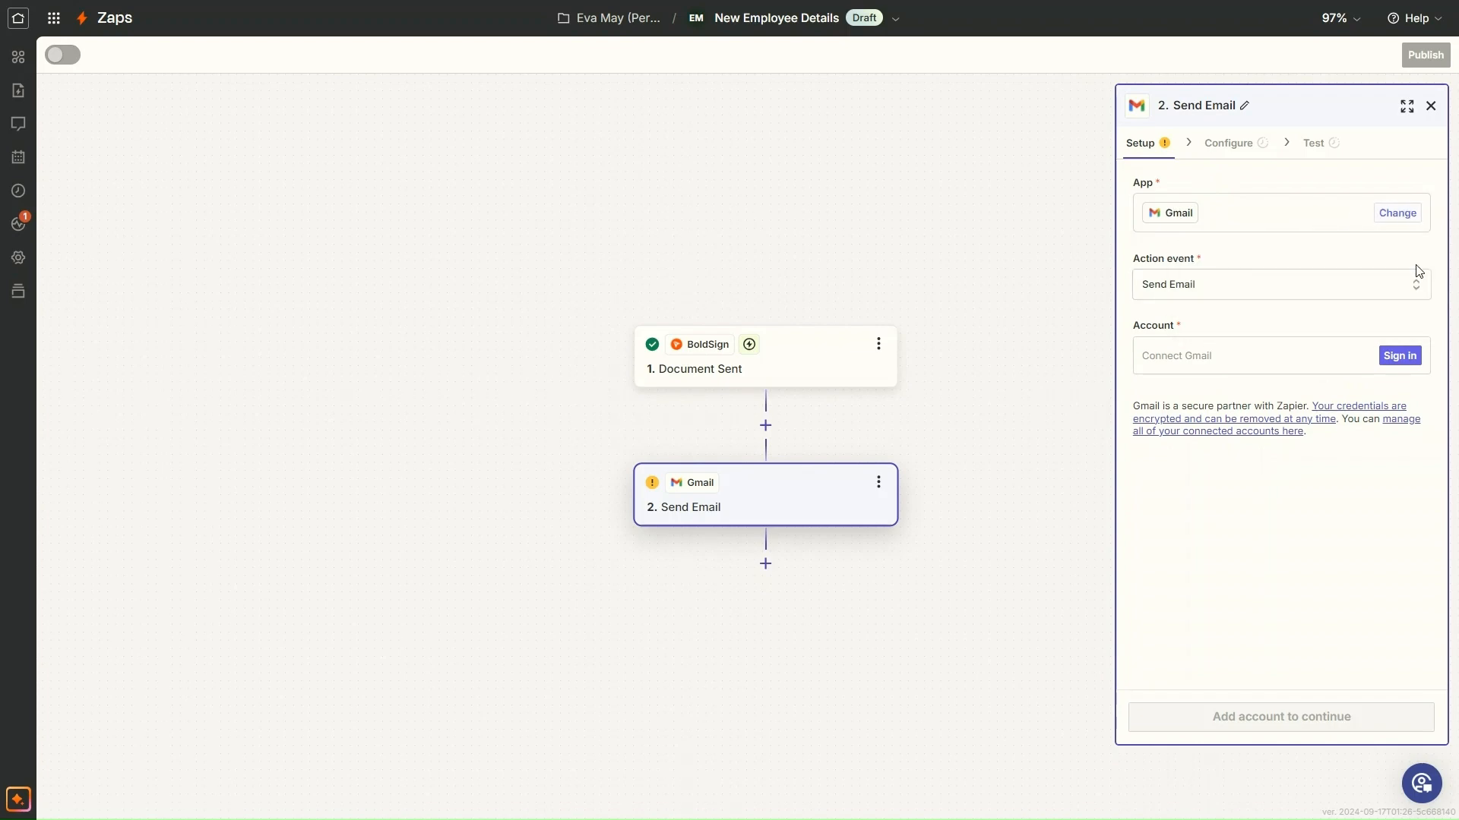
click(1416, 287)
click(1400, 357)
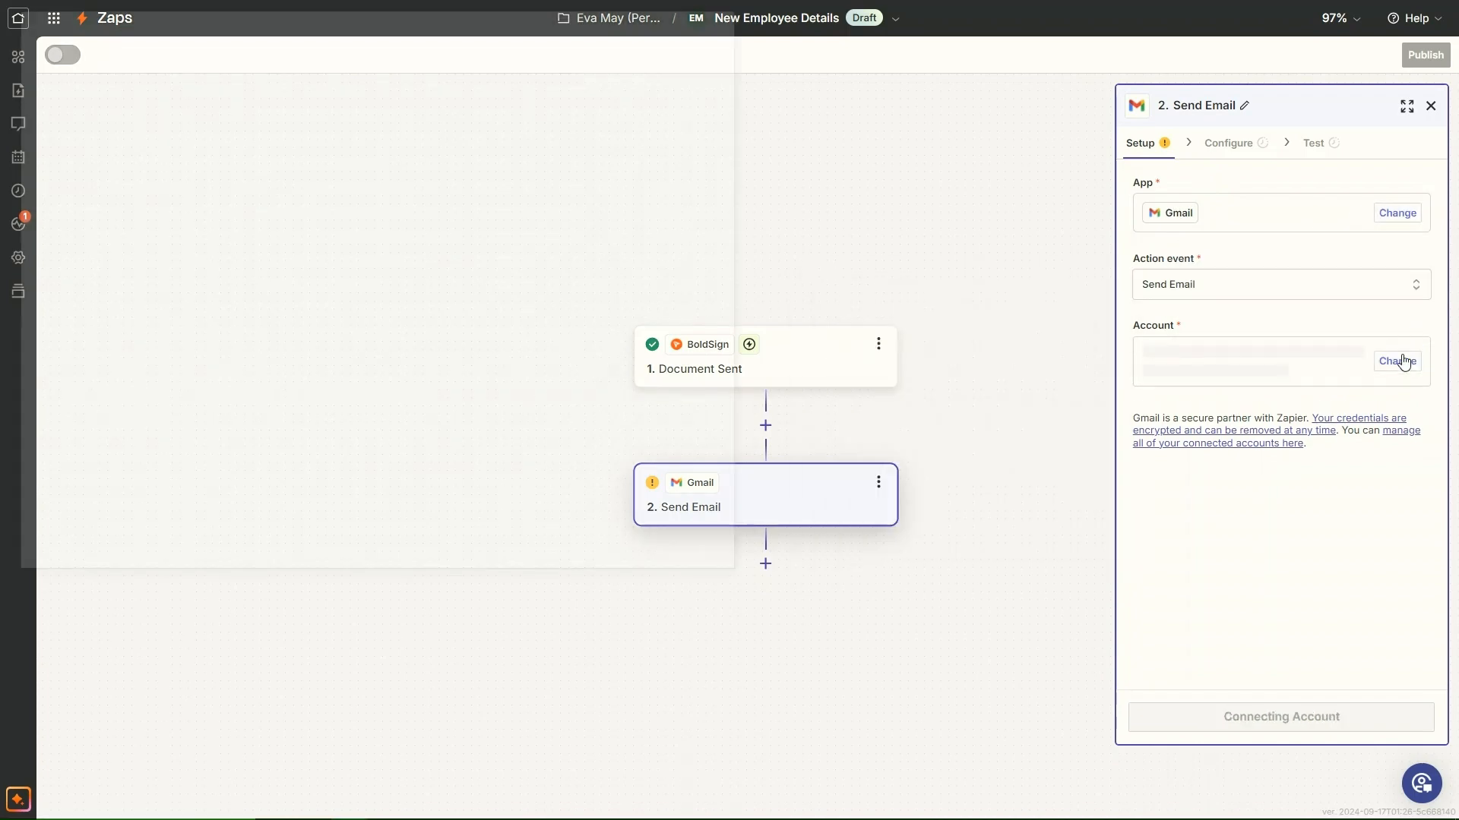
click(496, 301)
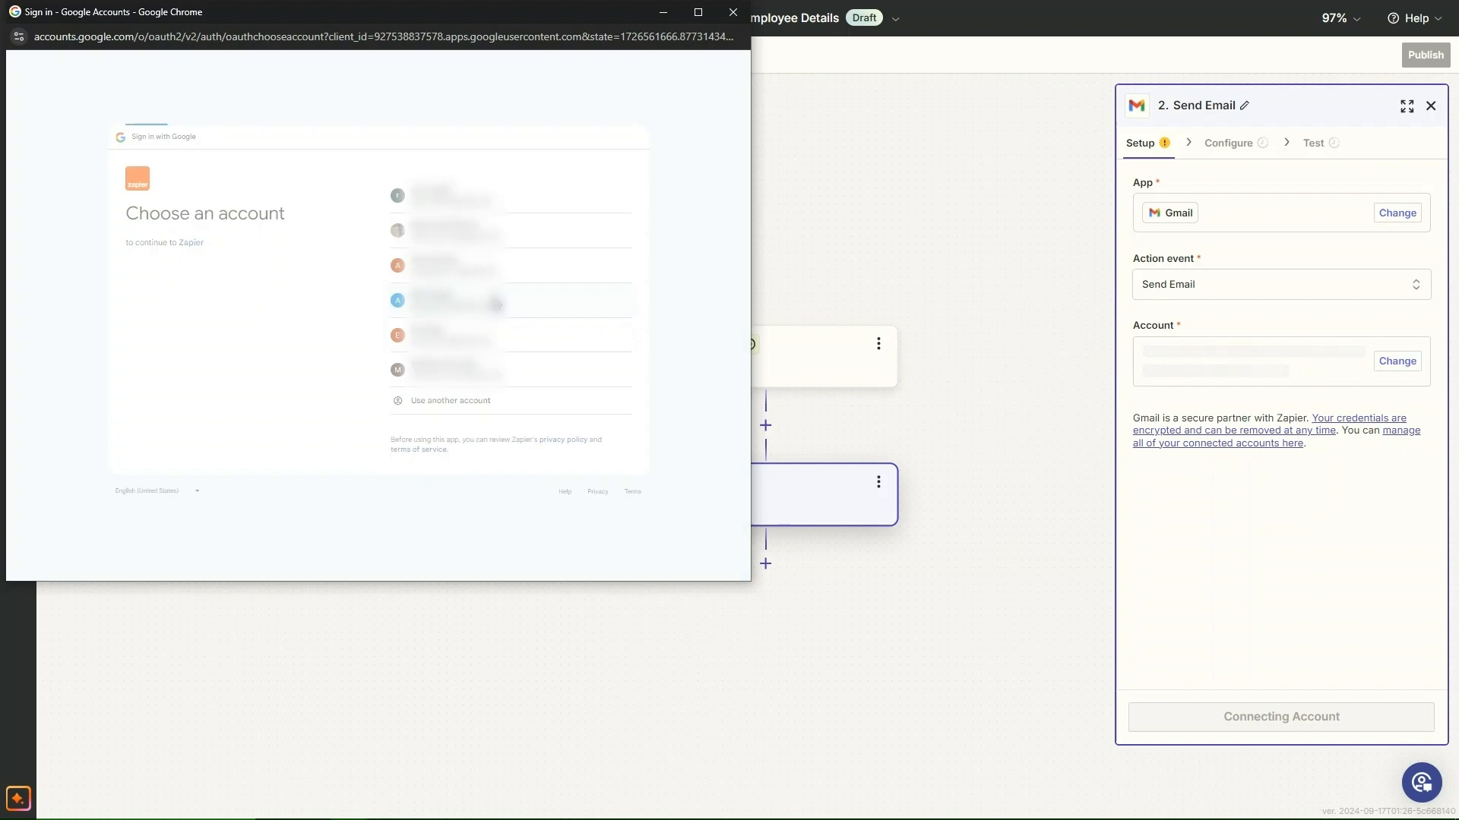
click(505, 370)
click(505, 409)
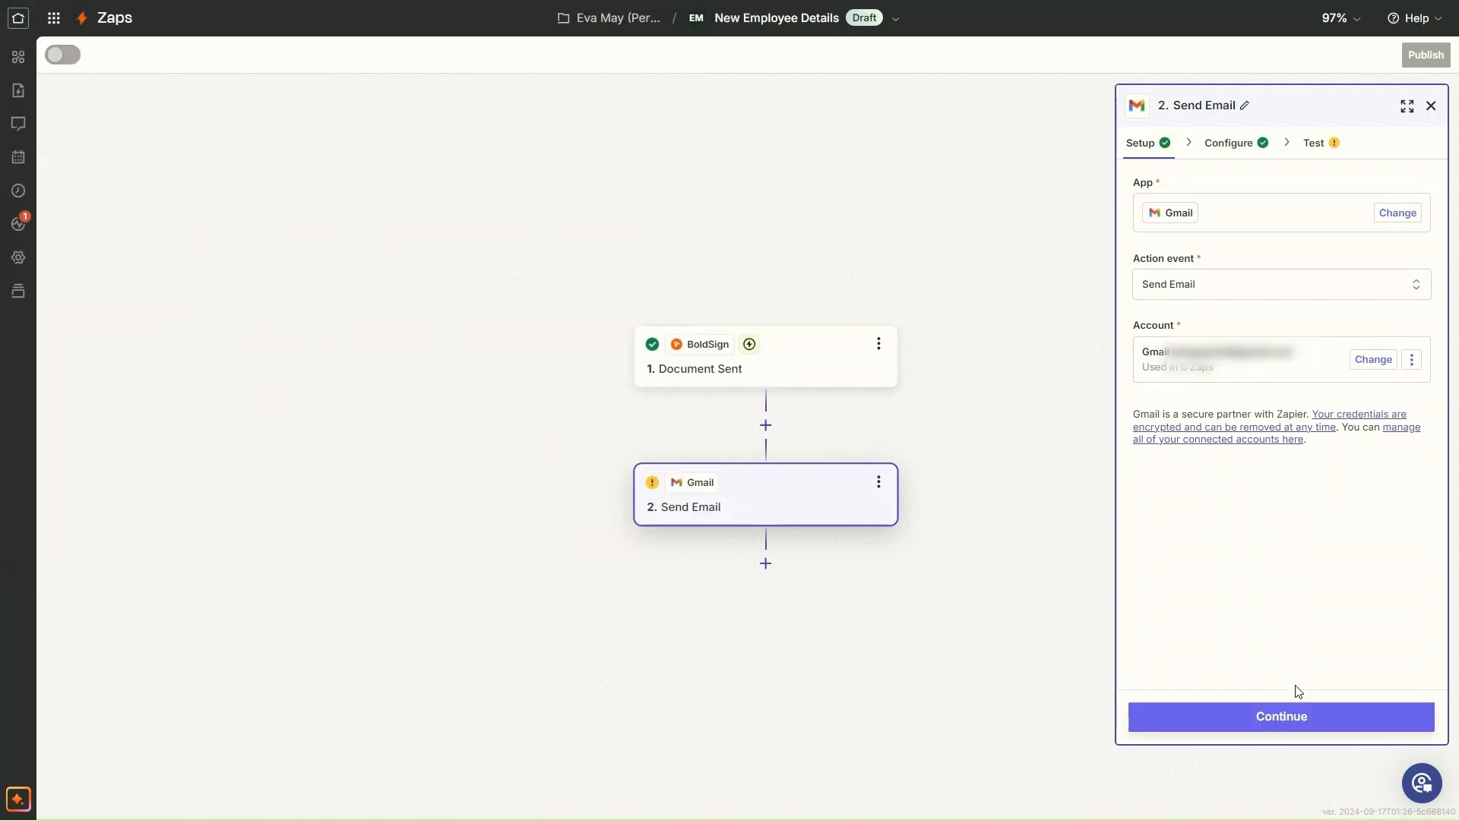
click(1307, 717)
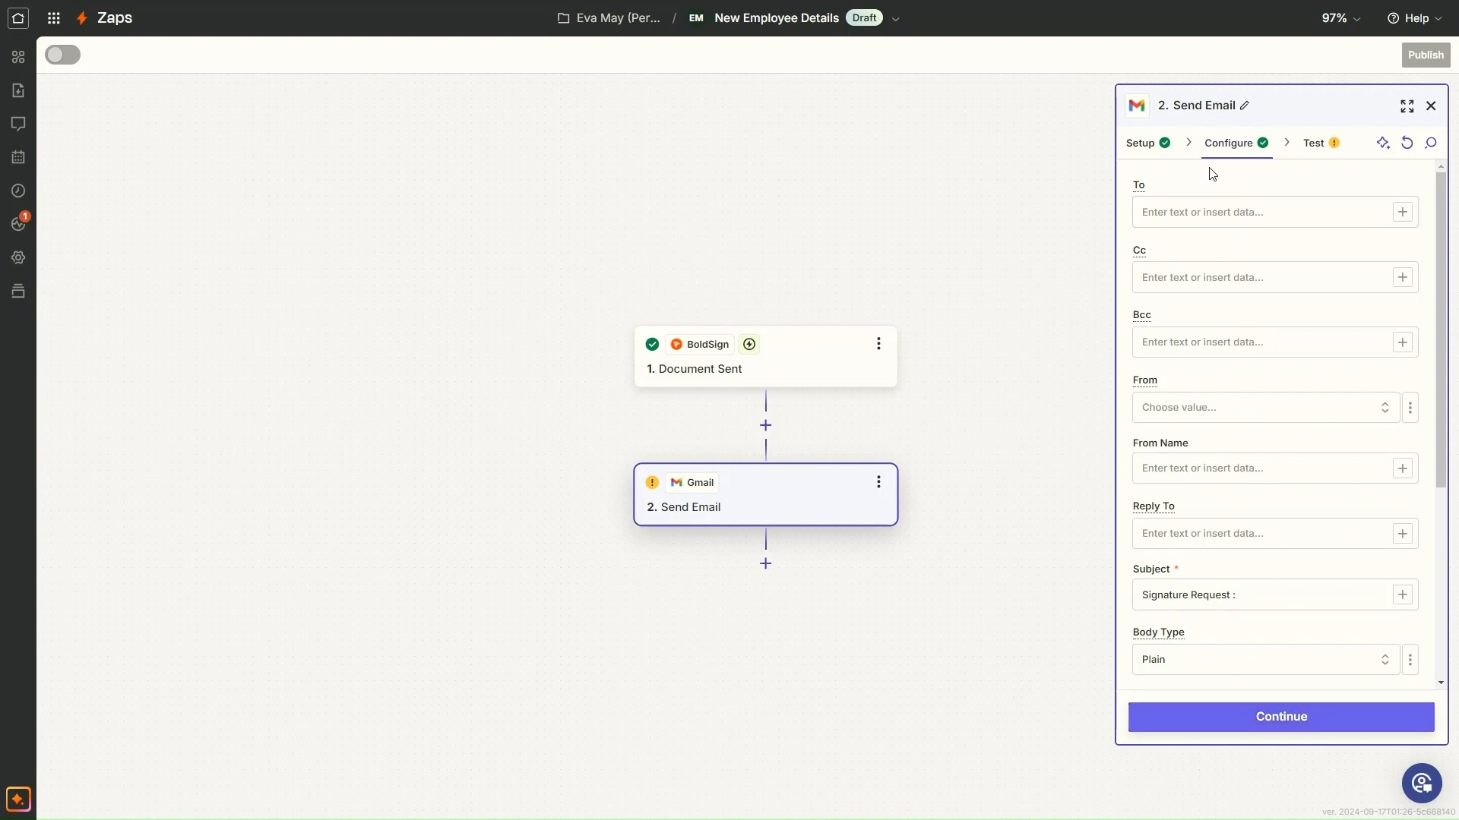
- Paste the recipient's e-mail address as To and choose the connected Gmail address as From
click(1153, 213)
key(ctrl+v)
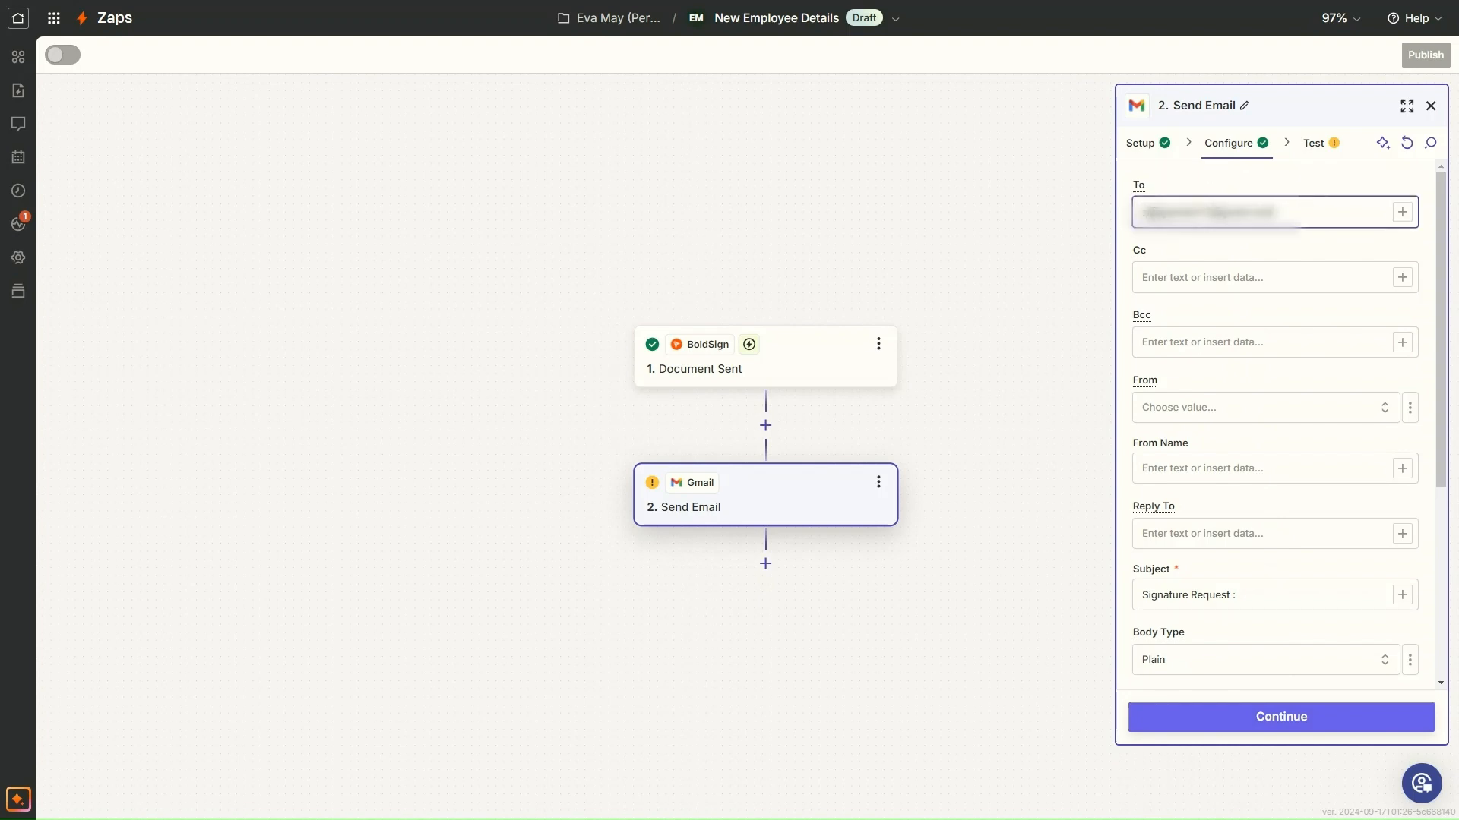
click(1174, 236)
click(1243, 448)
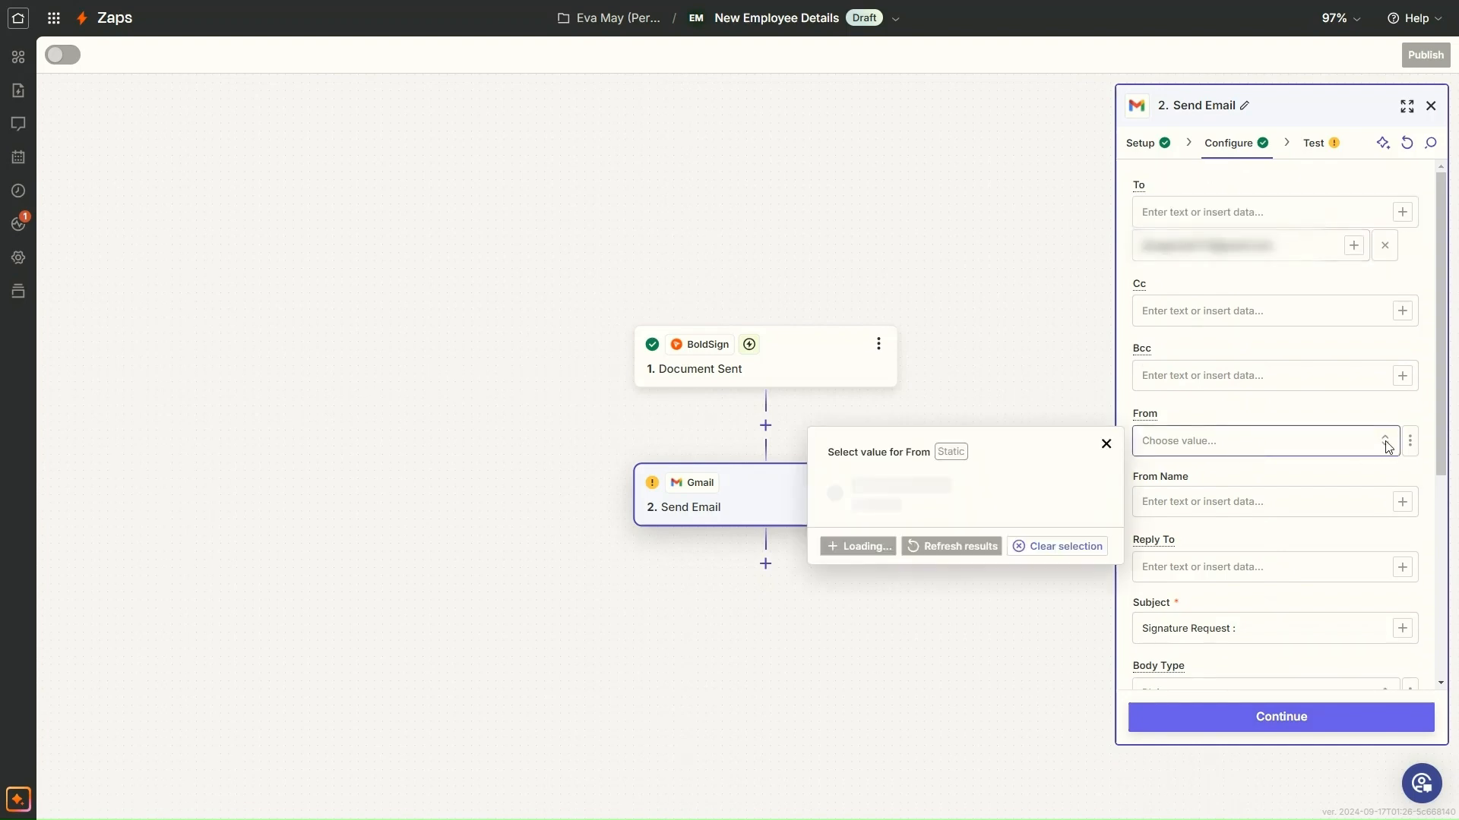
click(989, 492)
- Map From Name to the trigger's Sender Detail Name and Reply To to Sender Detail Email Address
click(1334, 506)
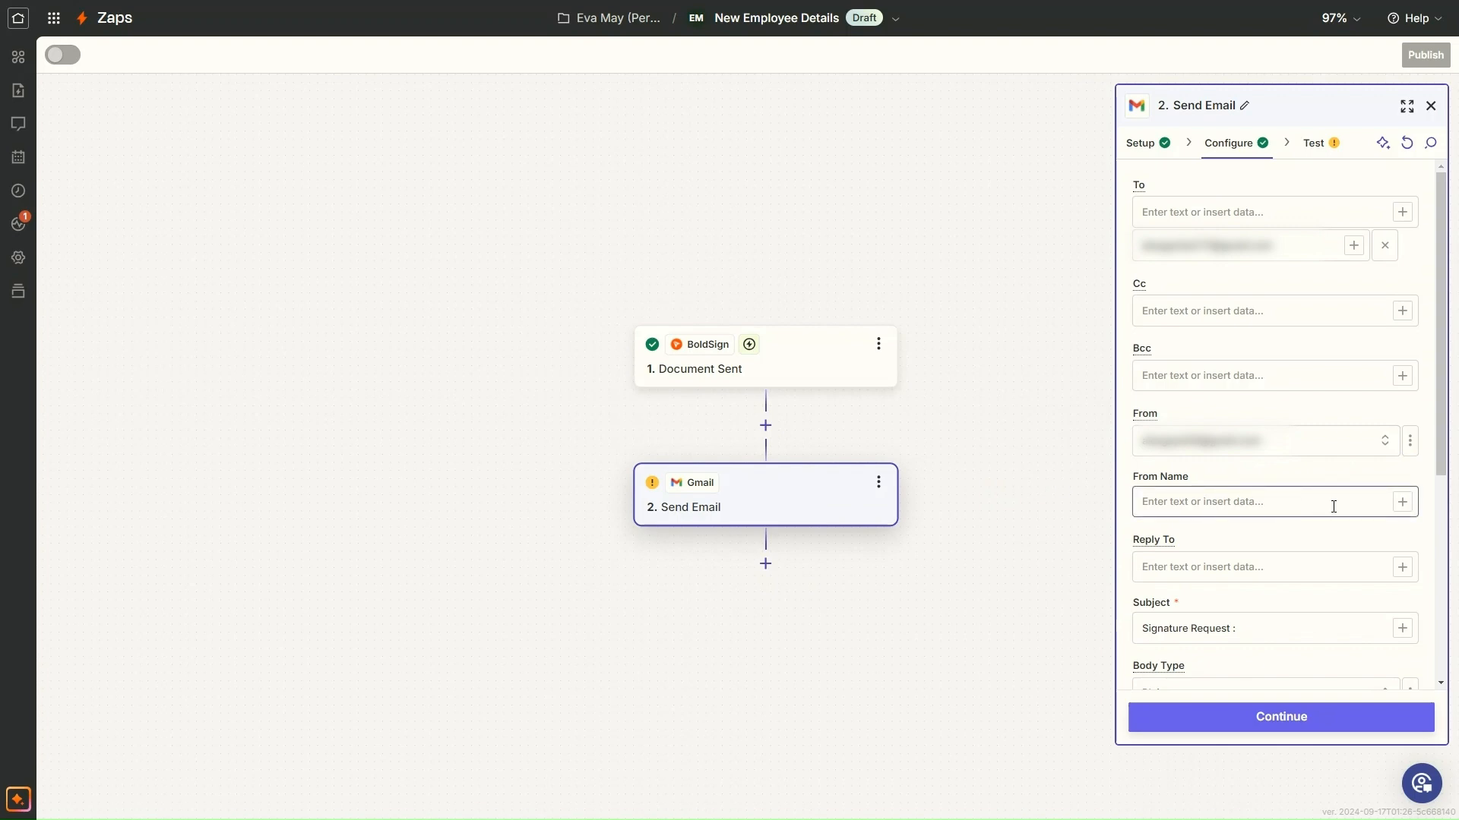
click(1402, 503)
scroll(950, 607, down, 5)
click(978, 755)
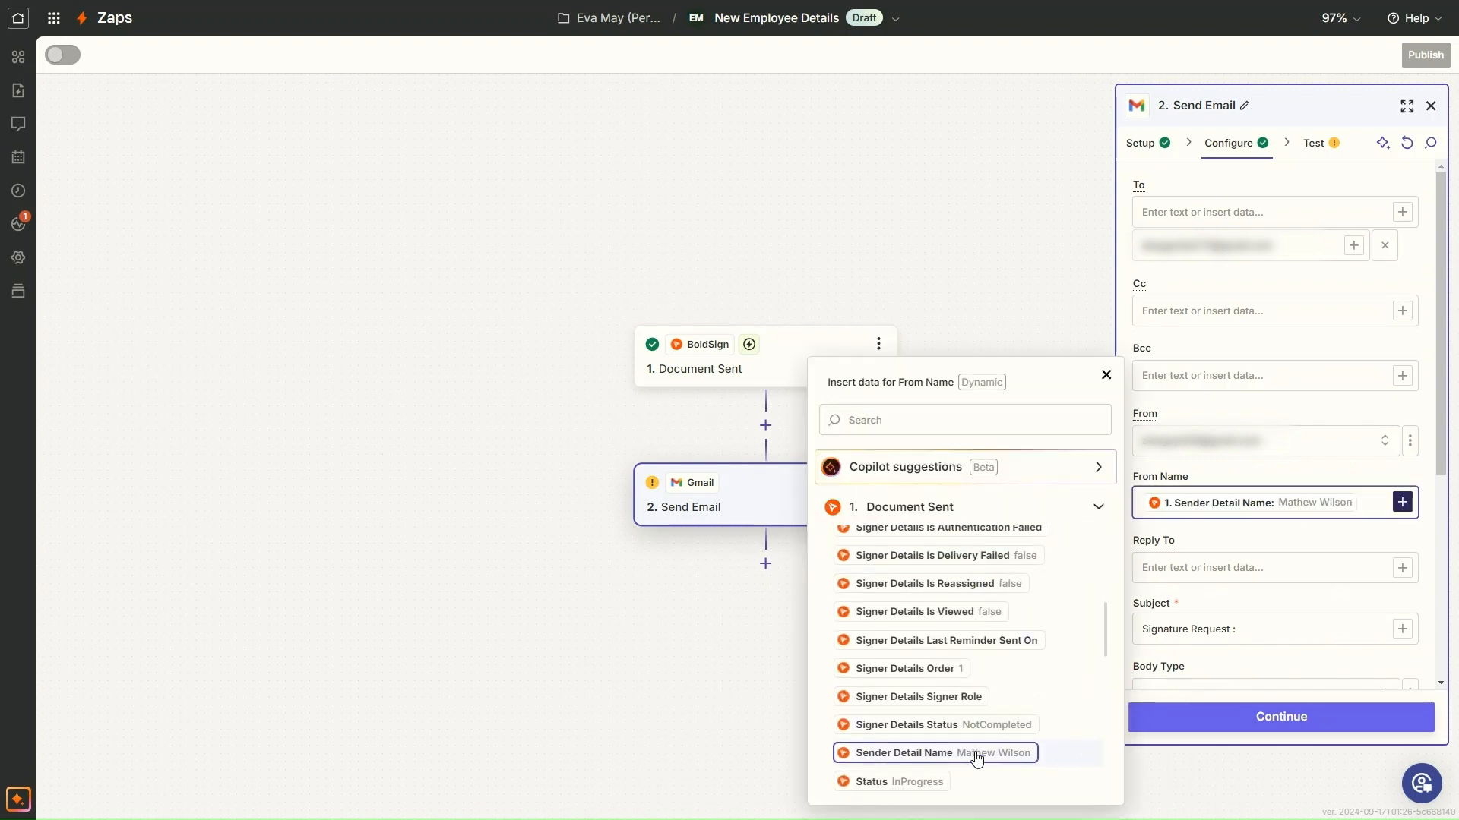
click(1402, 568)
scroll(952, 684, down, 8)
click(952, 717)
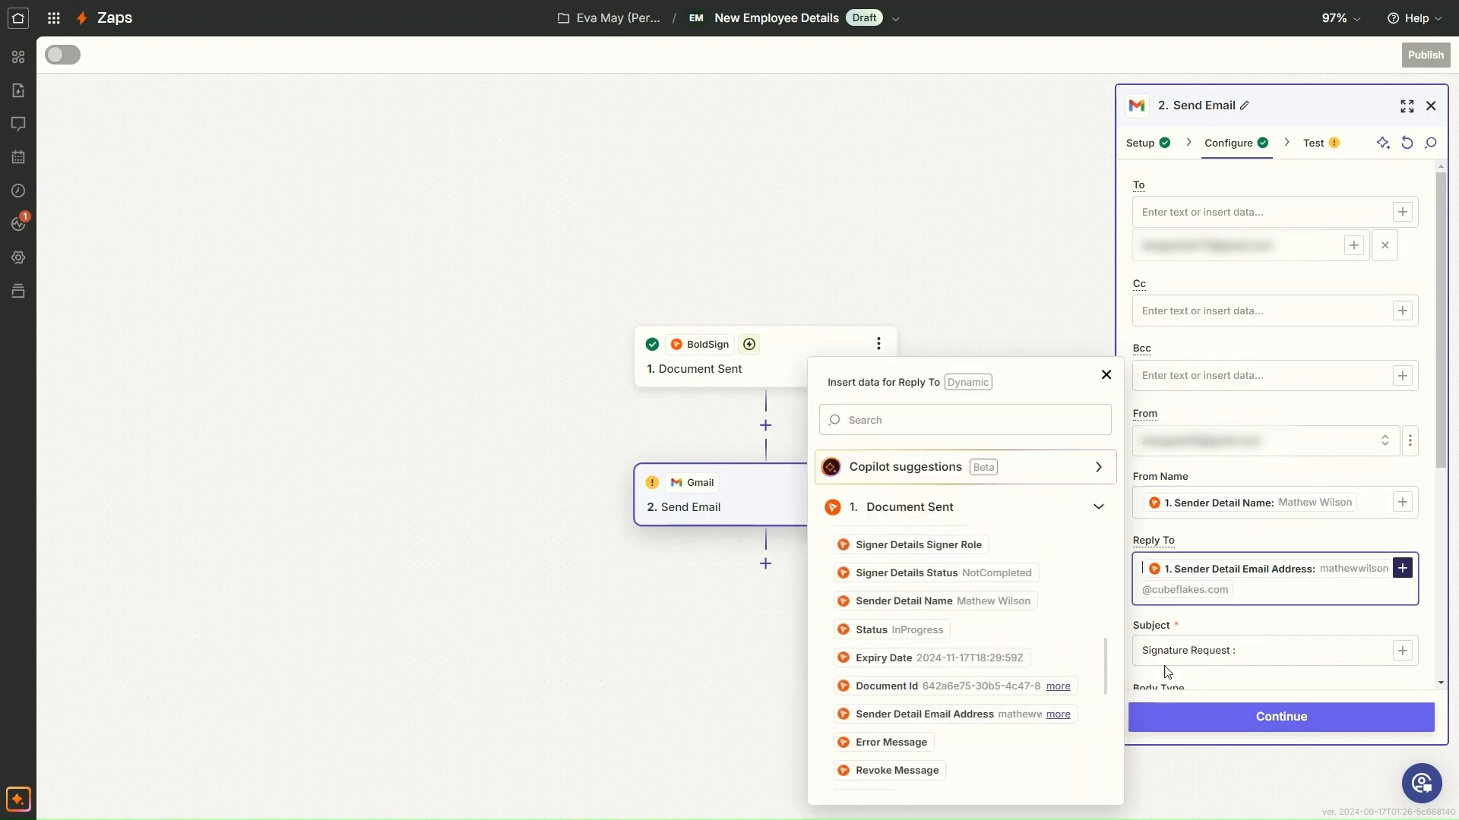
- Add the trigger's Message Title after "Signature Request :" in the e-mail subject
click(1291, 651)
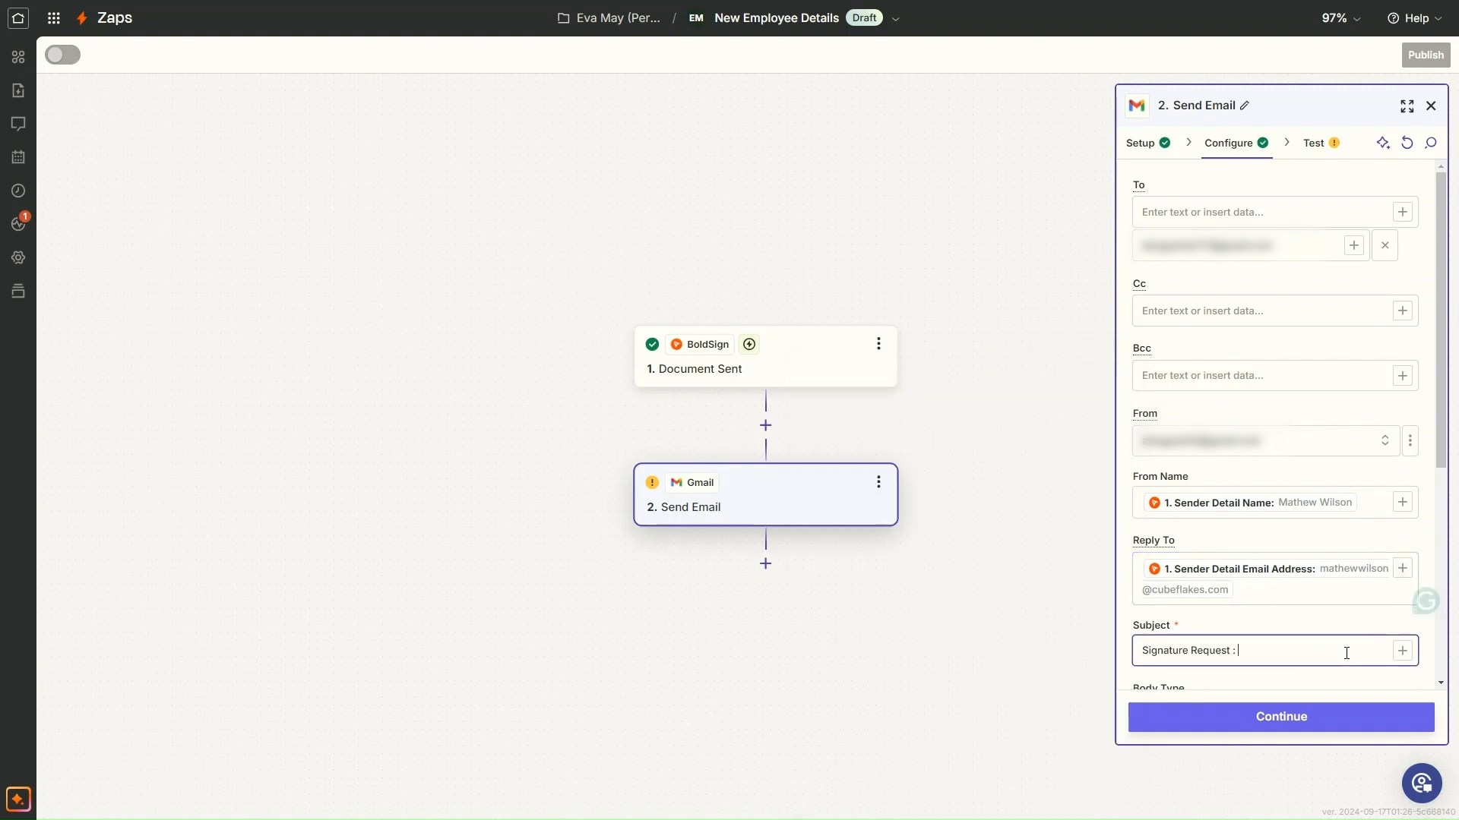
click(1402, 651)
click(1027, 541)
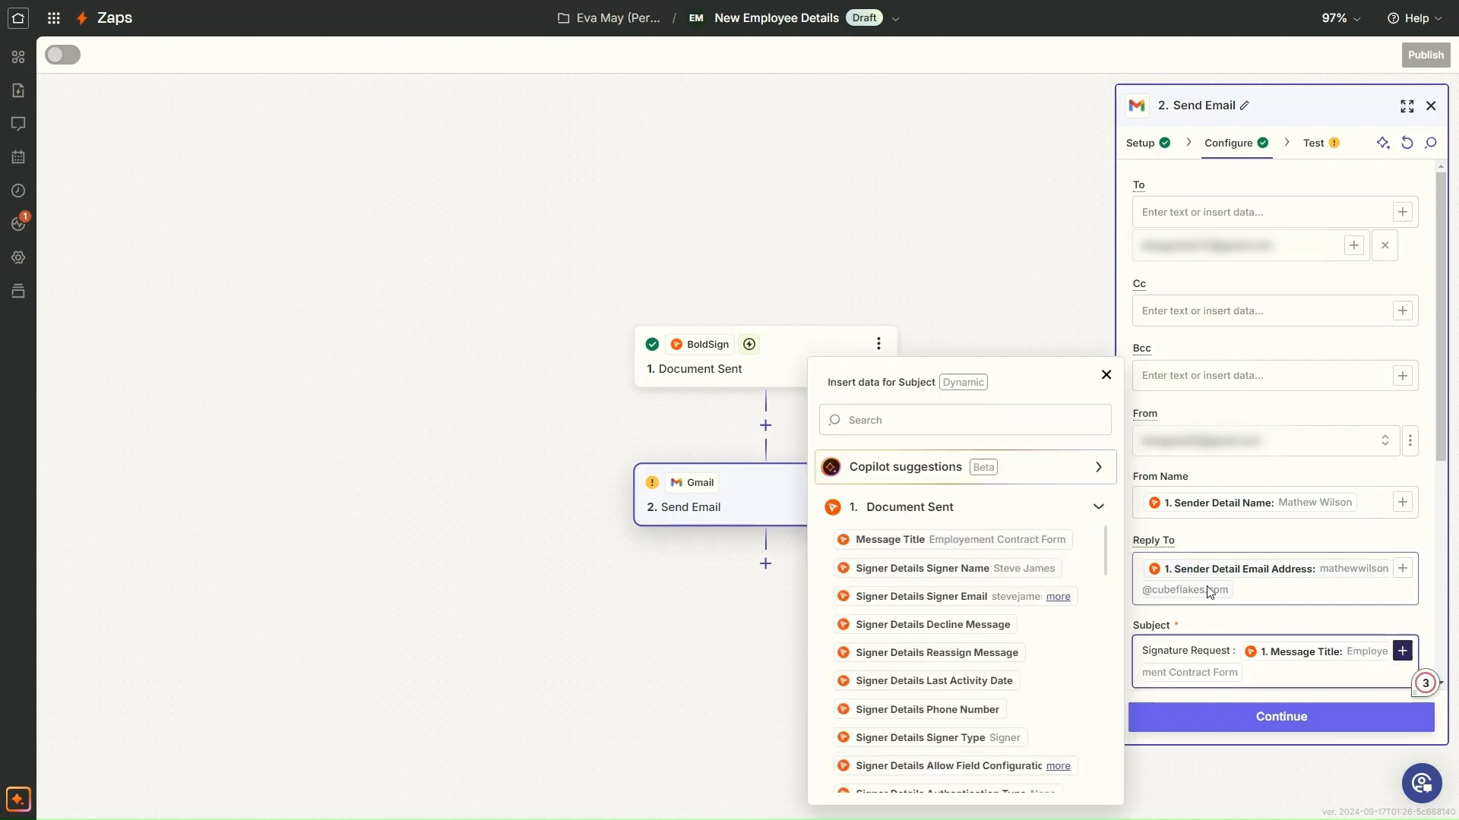
- Add the lines "New Employee Name:" and "New Employee Email:" above Document Status in the e-mail body
scroll(1223, 611, down, 2)
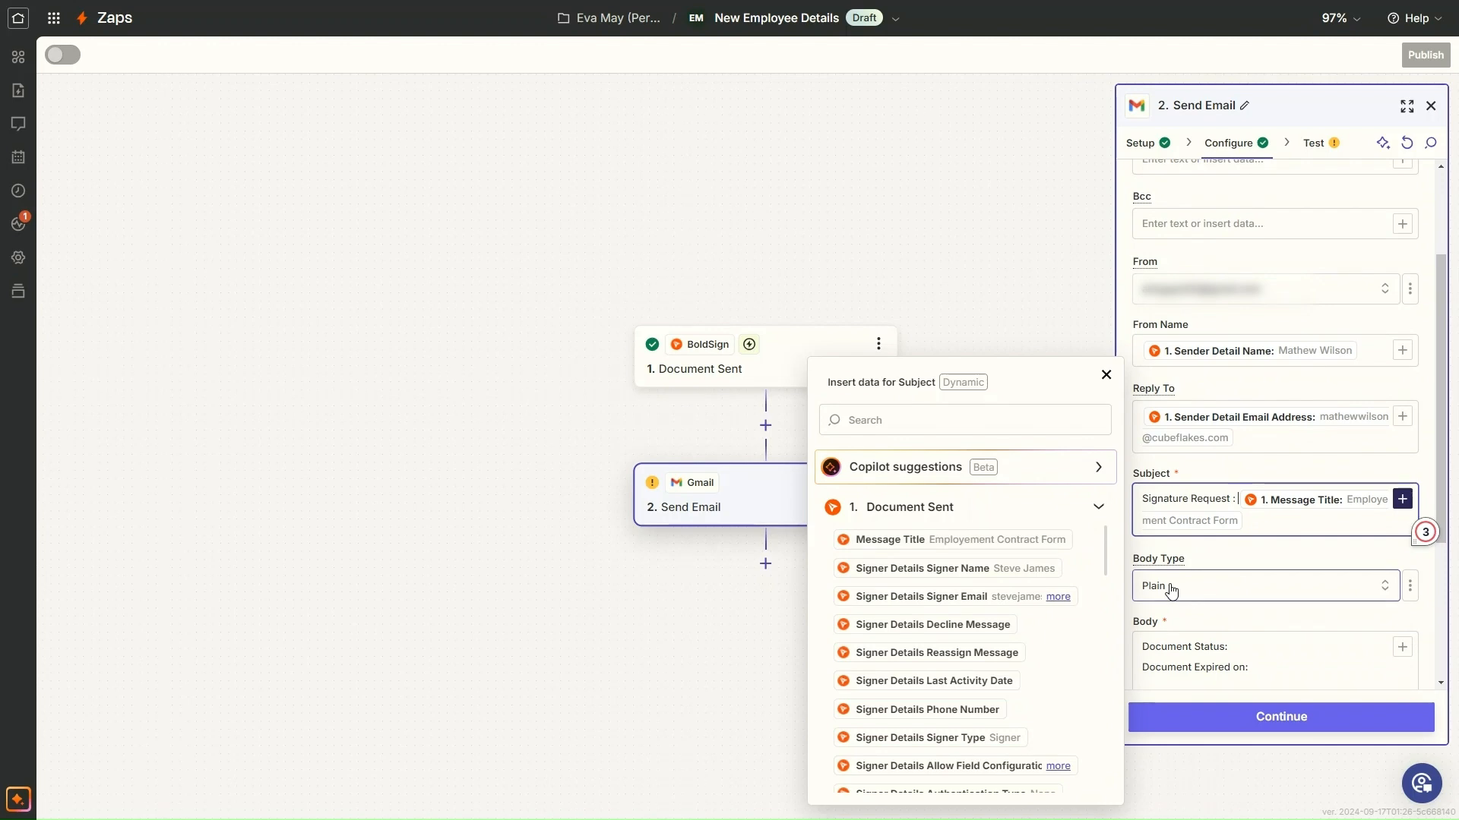
scroll(1170, 591, down, 1)
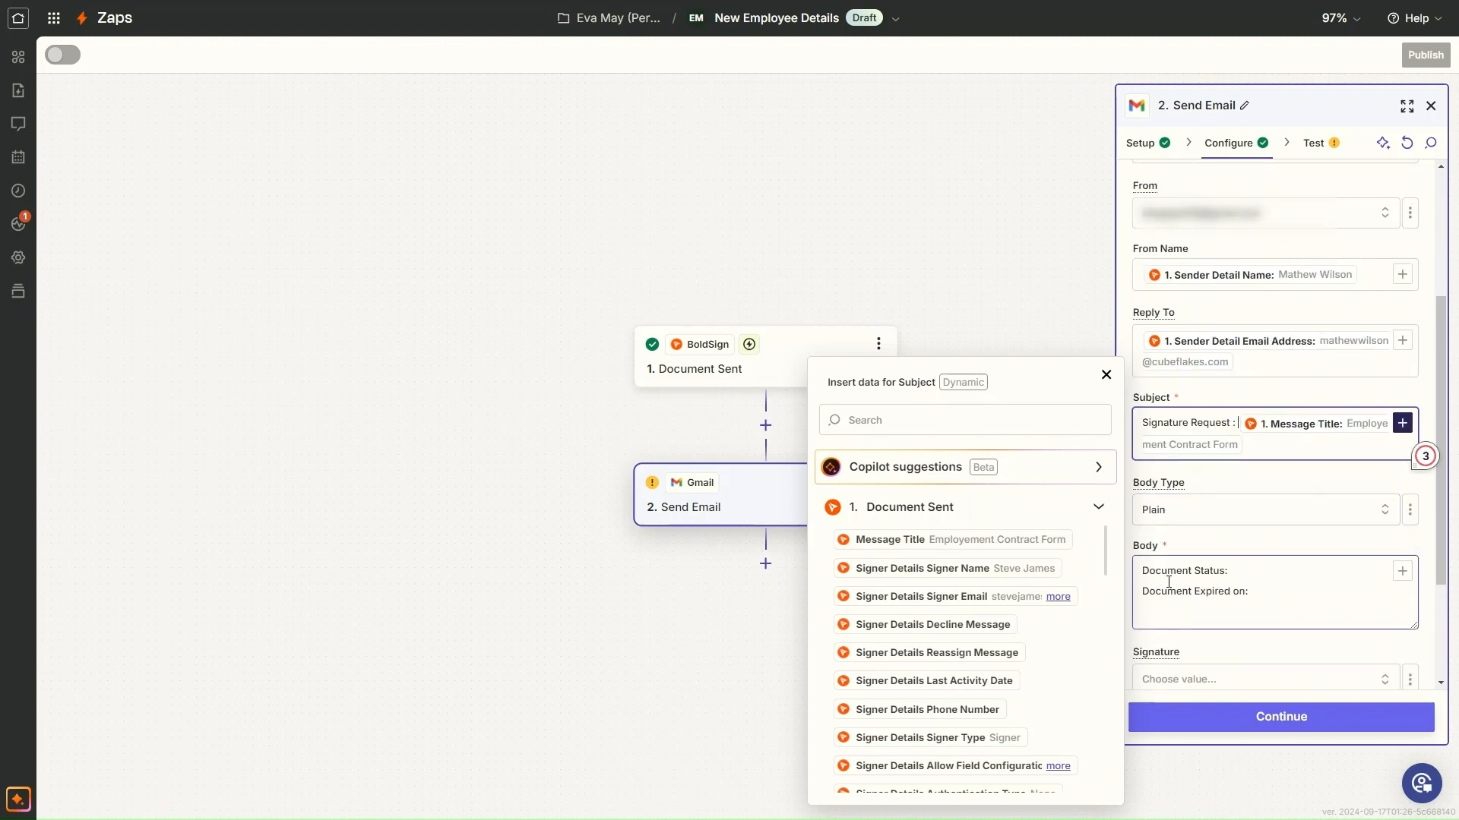
click(1147, 570)
key(Return)
key(Up)
text(New Employee Name:)
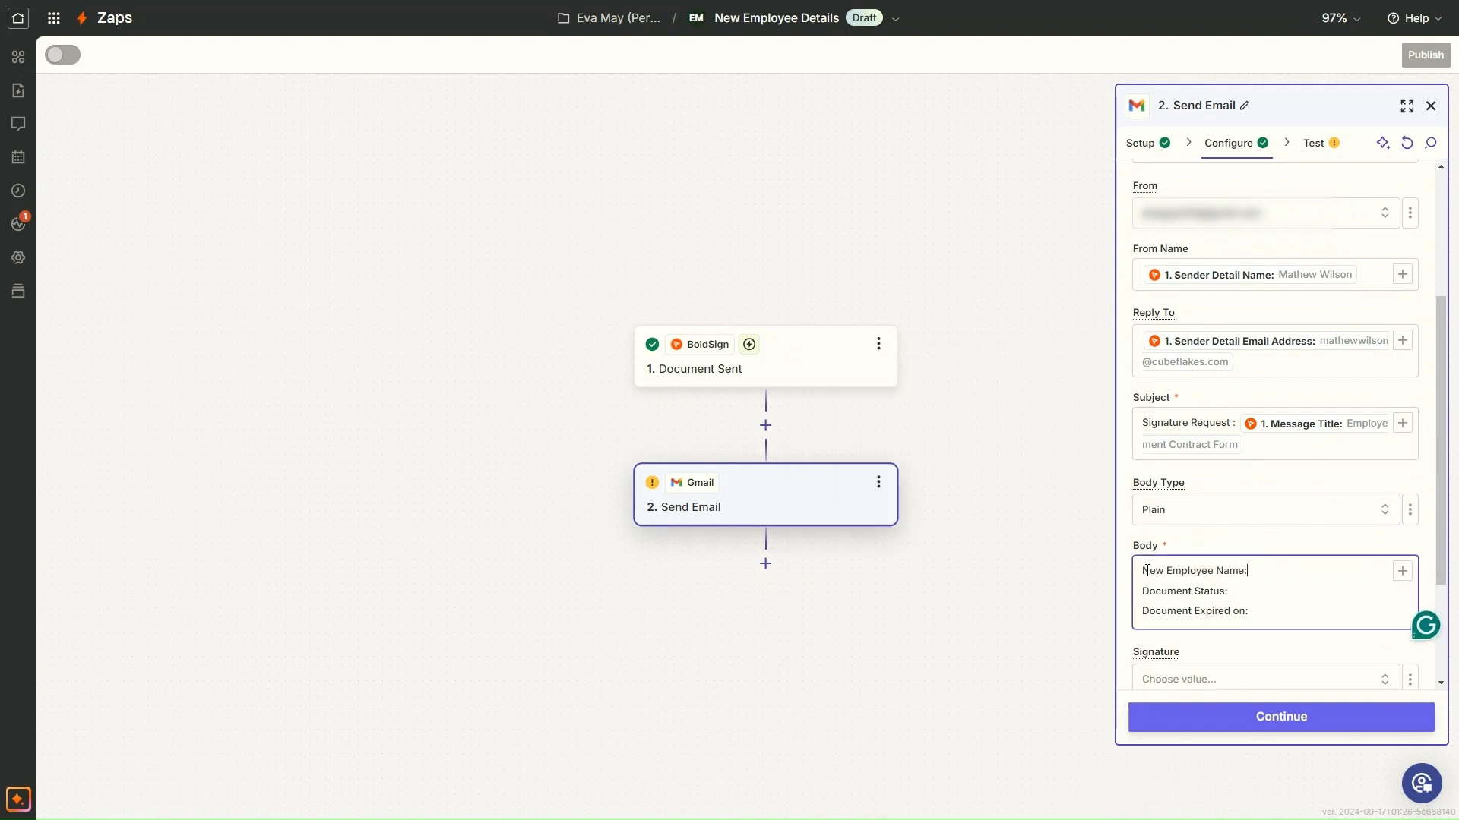
key(Return)
text(New Employee Email:)
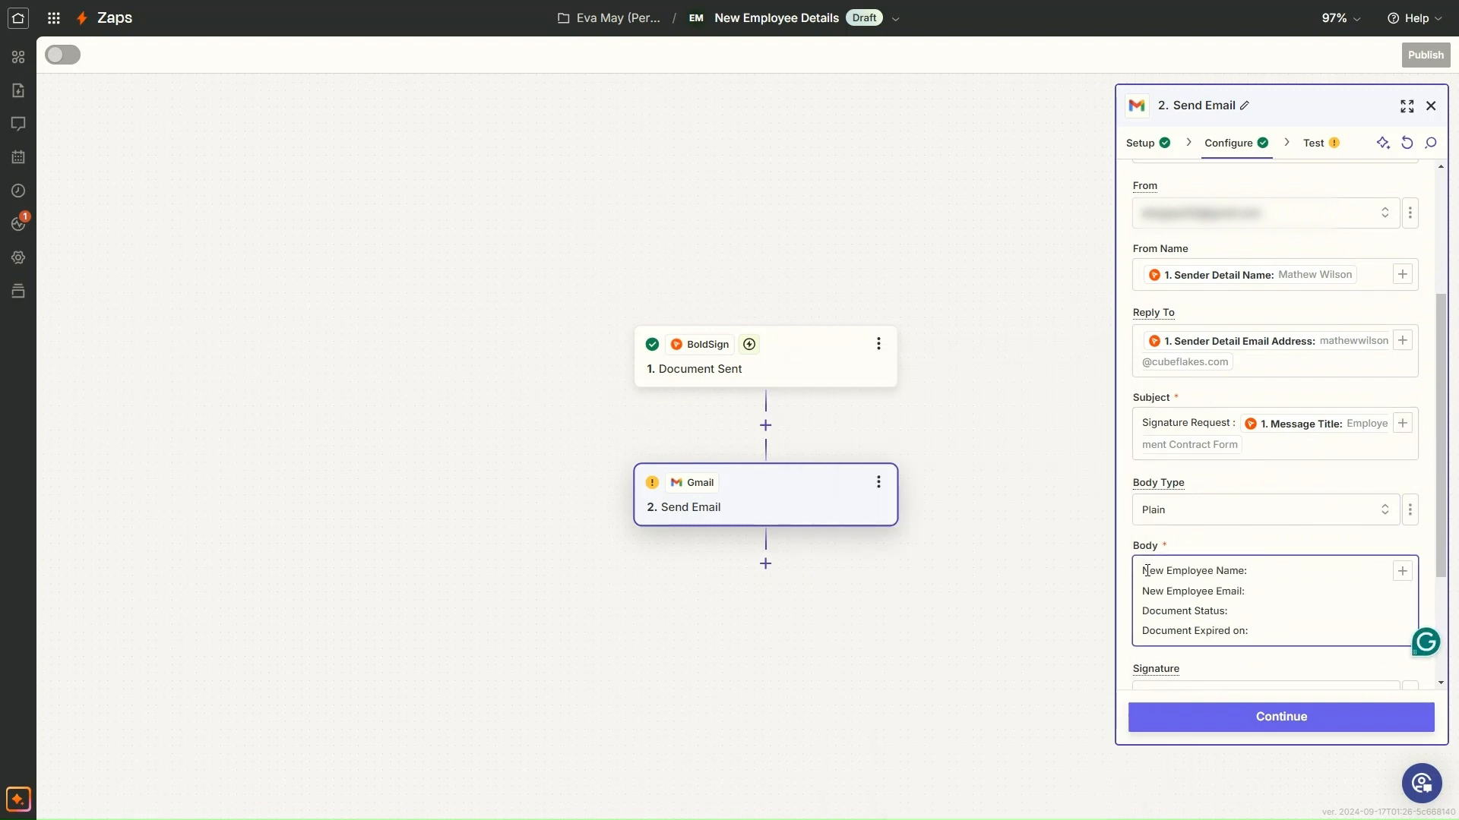
- Insert Signer Details Signer Name, Signer Details Signer Email, Status and Expiry Date after their matching labels in the e-mail body
click(1403, 571)
click(988, 569)
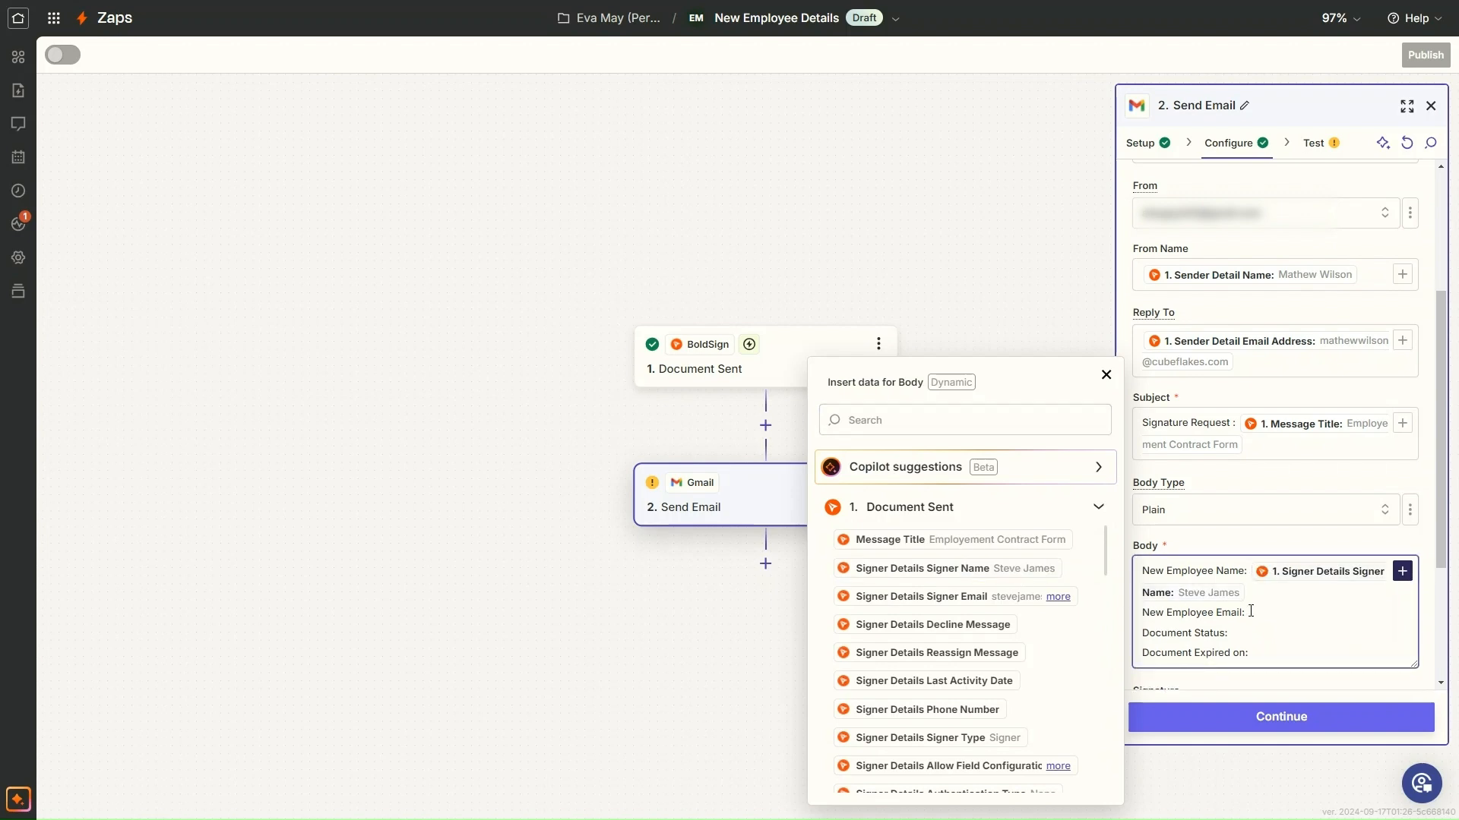
click(993, 596)
key(Down)
scroll(934, 630, down, 5)
click(935, 705)
key(Down)
click(980, 734)
- Insert the trigger's Document Id as the e-mail's attachment
scroll(1234, 635, down, 3)
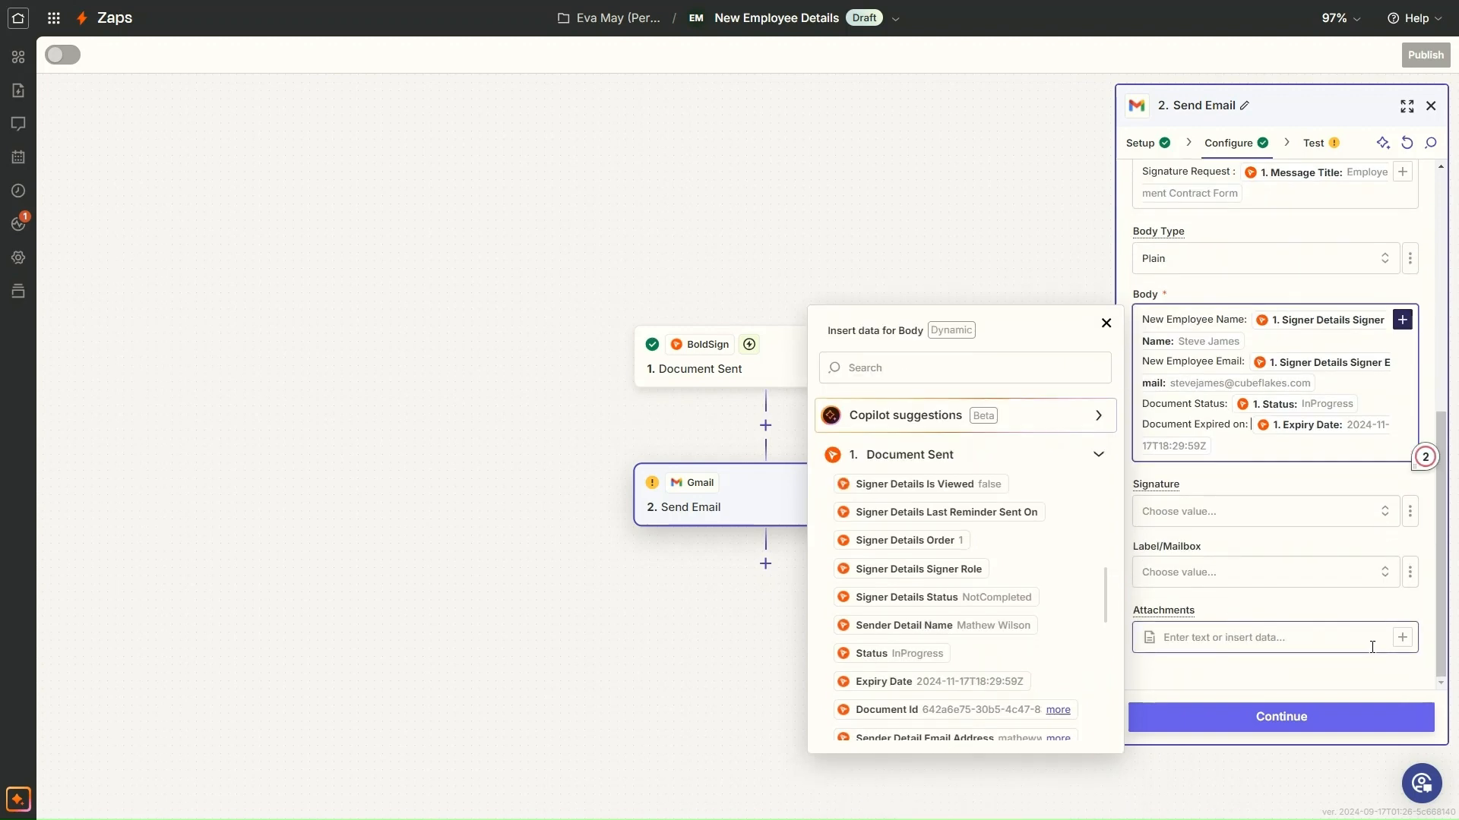
click(1403, 637)
scroll(1018, 647, down, 5)
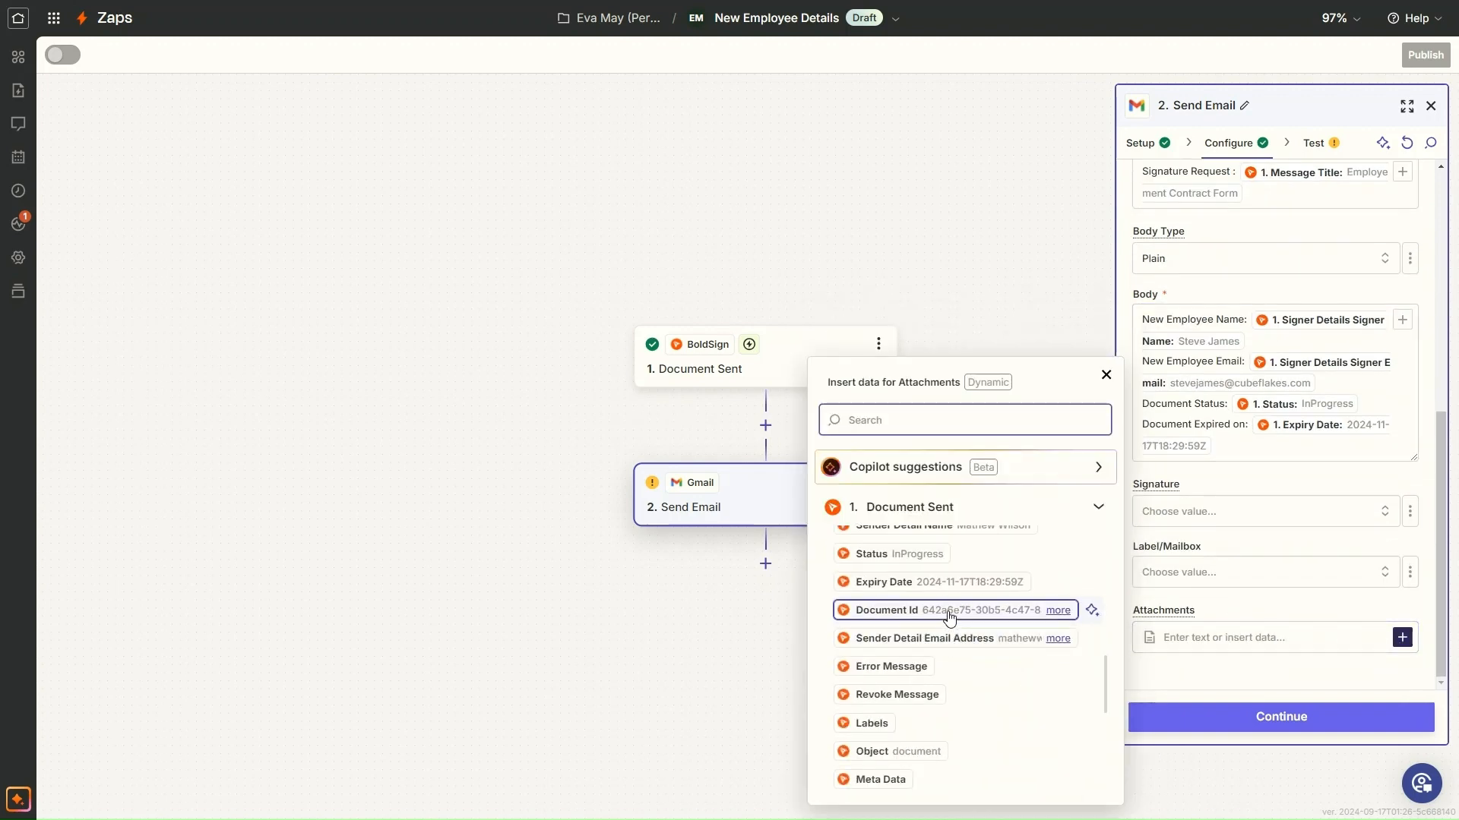
click(976, 612)
click(1242, 687)
scroll(1237, 681, down, 1)
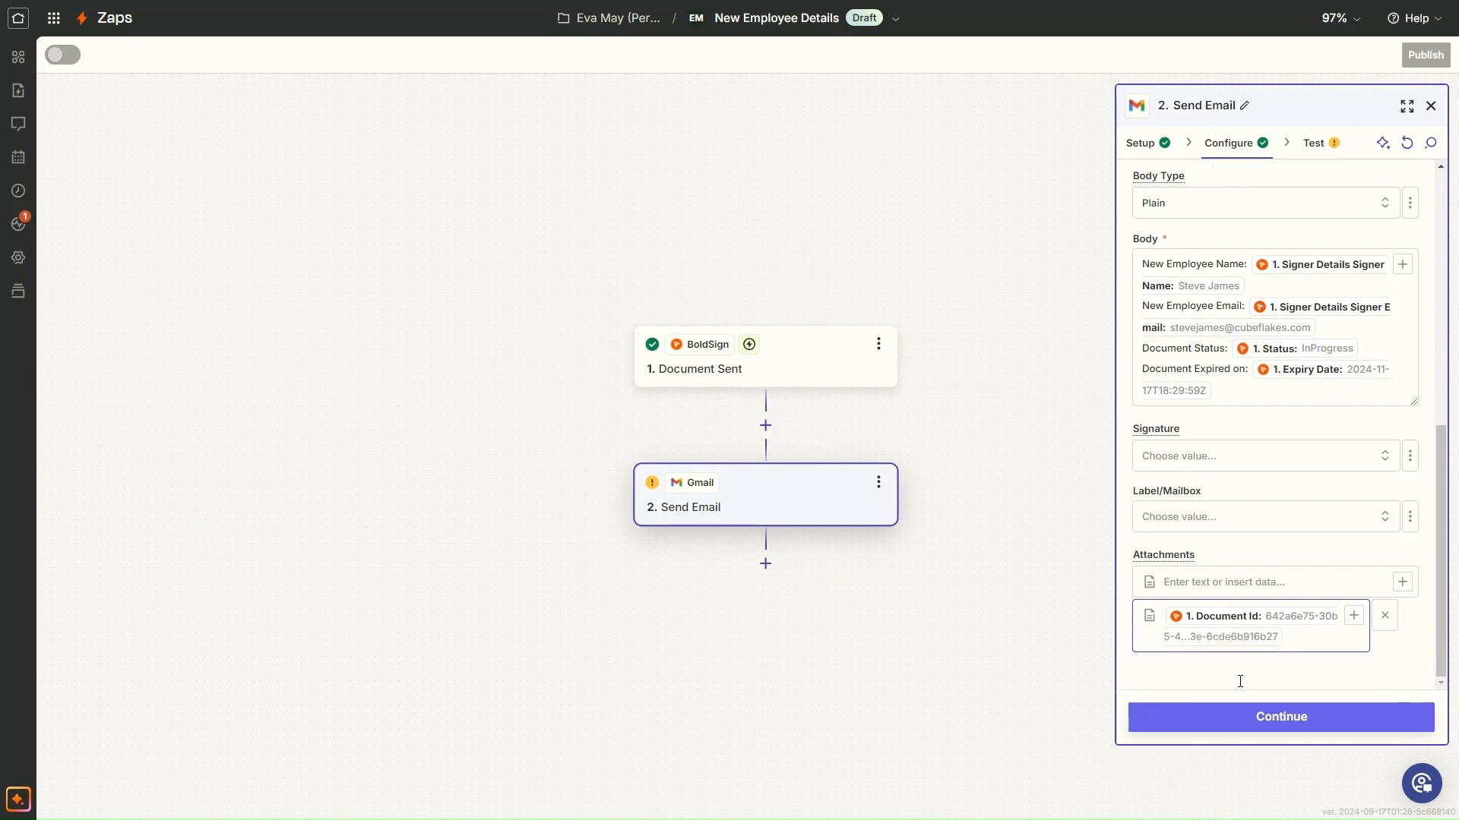
- Continue to the Send Email test, run it and publish the Zap
click(1272, 716)
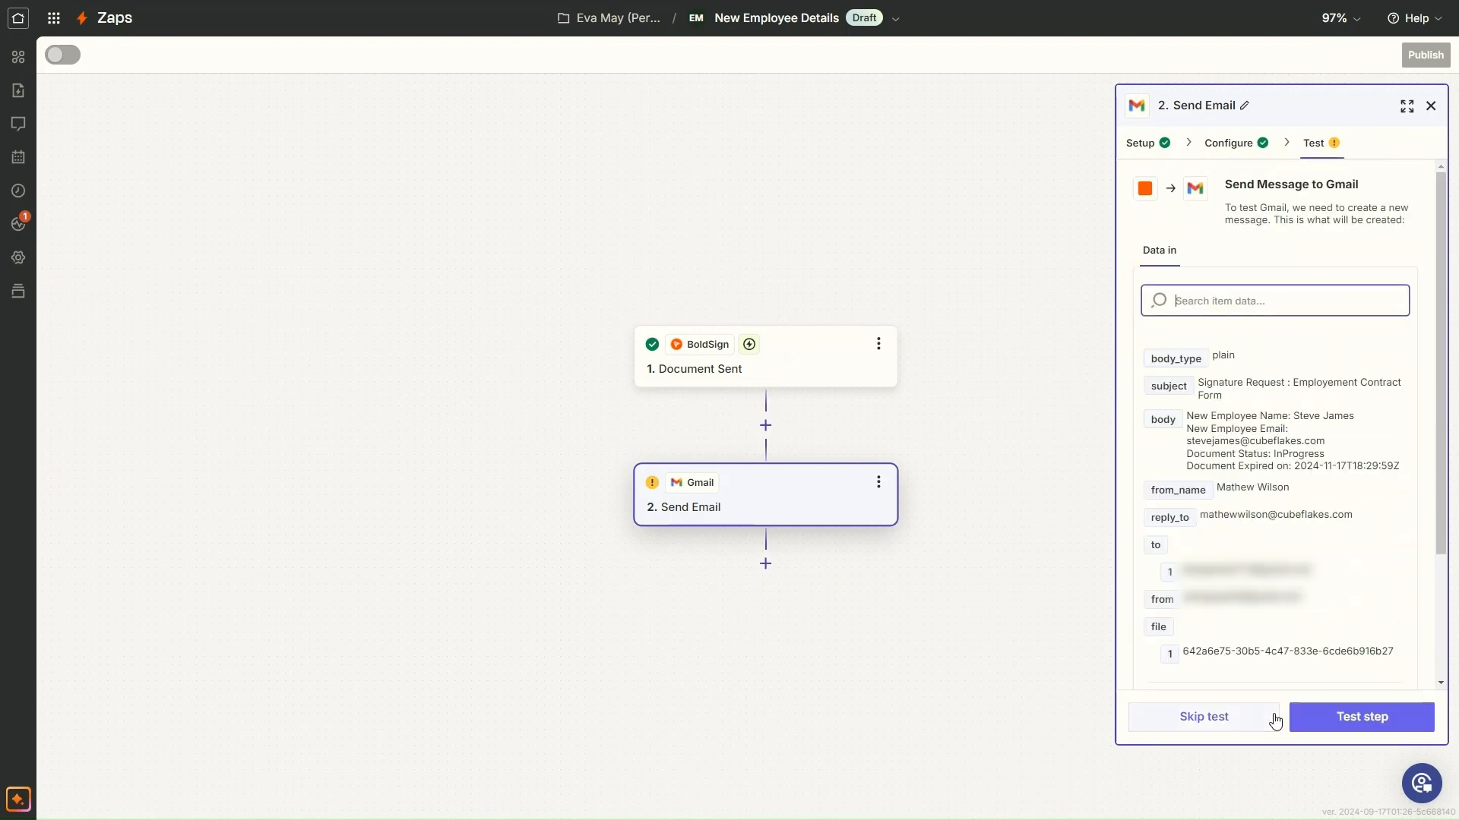
click(1338, 717)
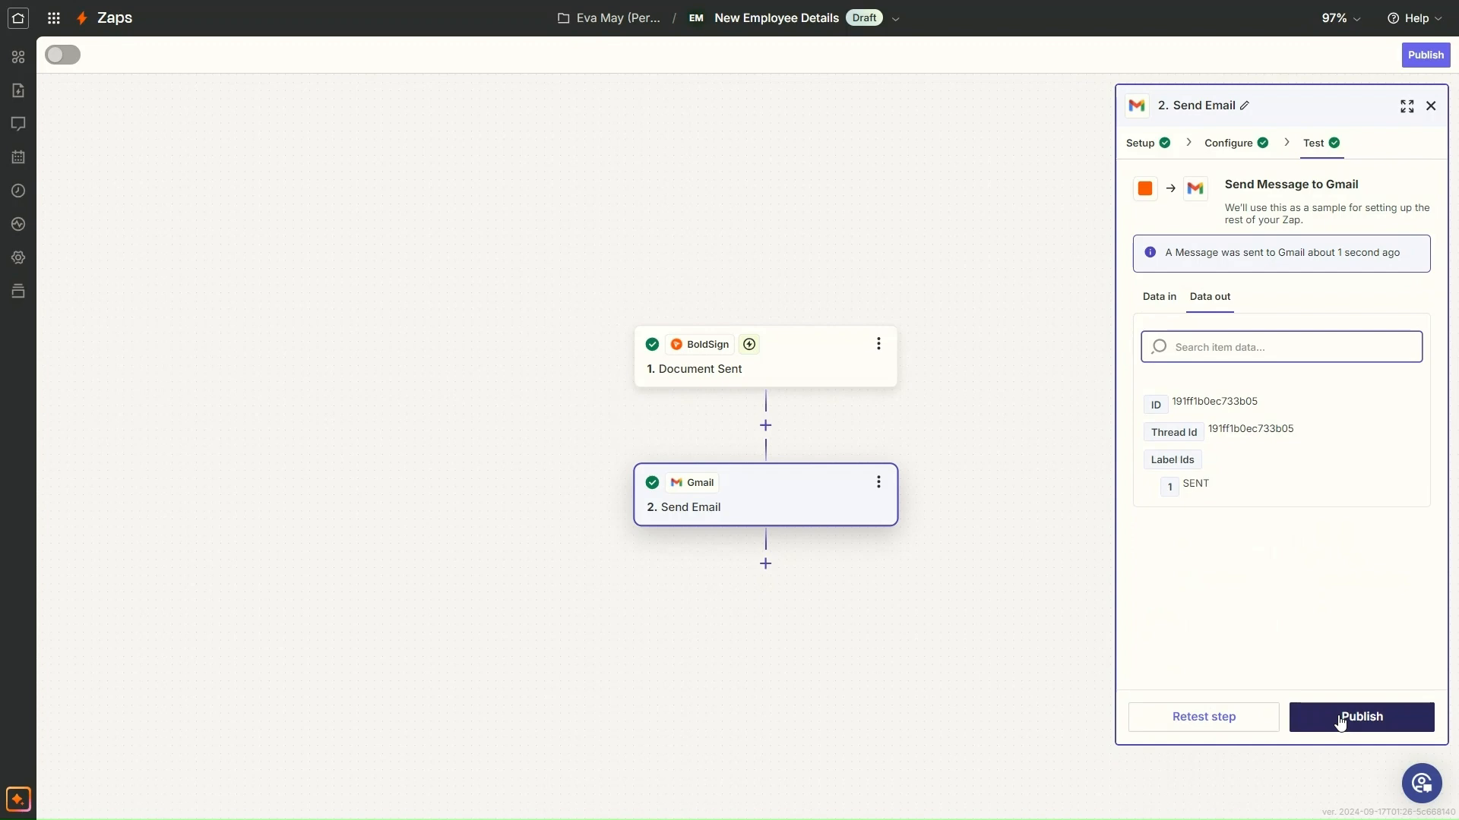
click(1259, 351)
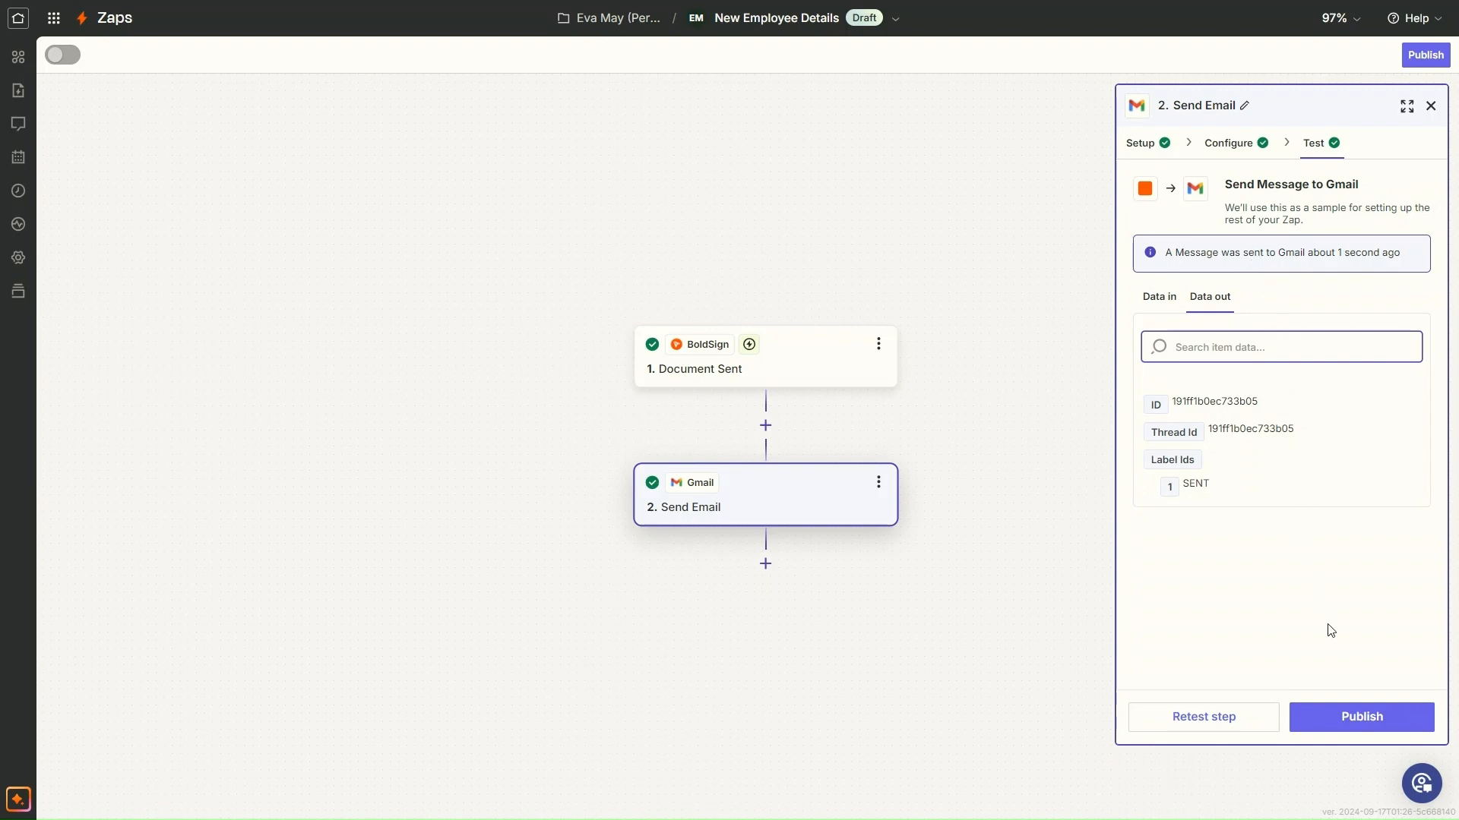
click(1359, 718)
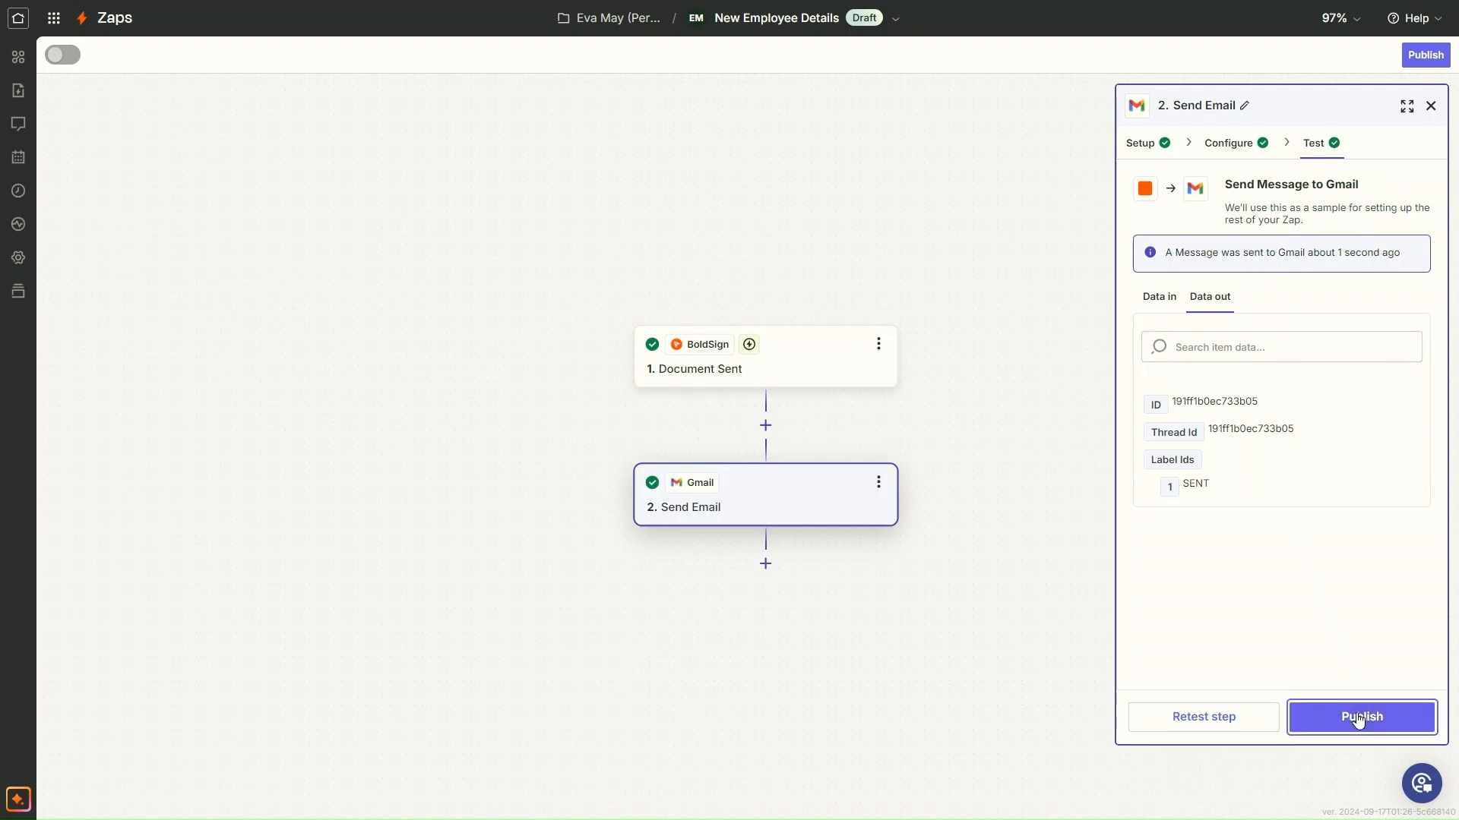